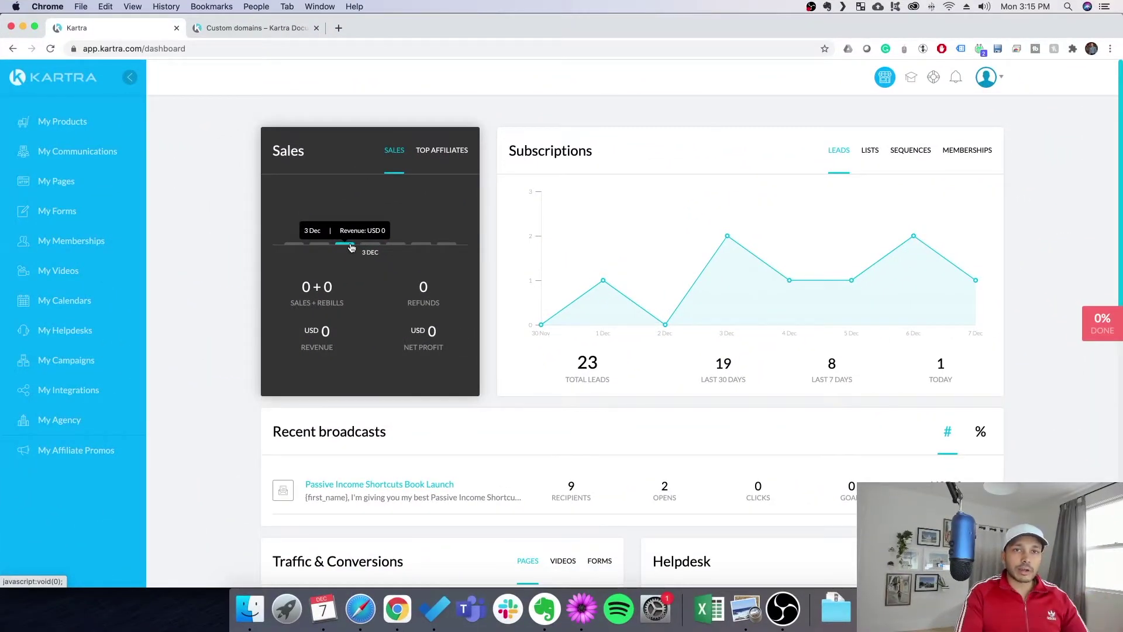
# Go to Custom domains from the avatar menu and start adding a new custom domain.
pyautogui.click(1002, 78)
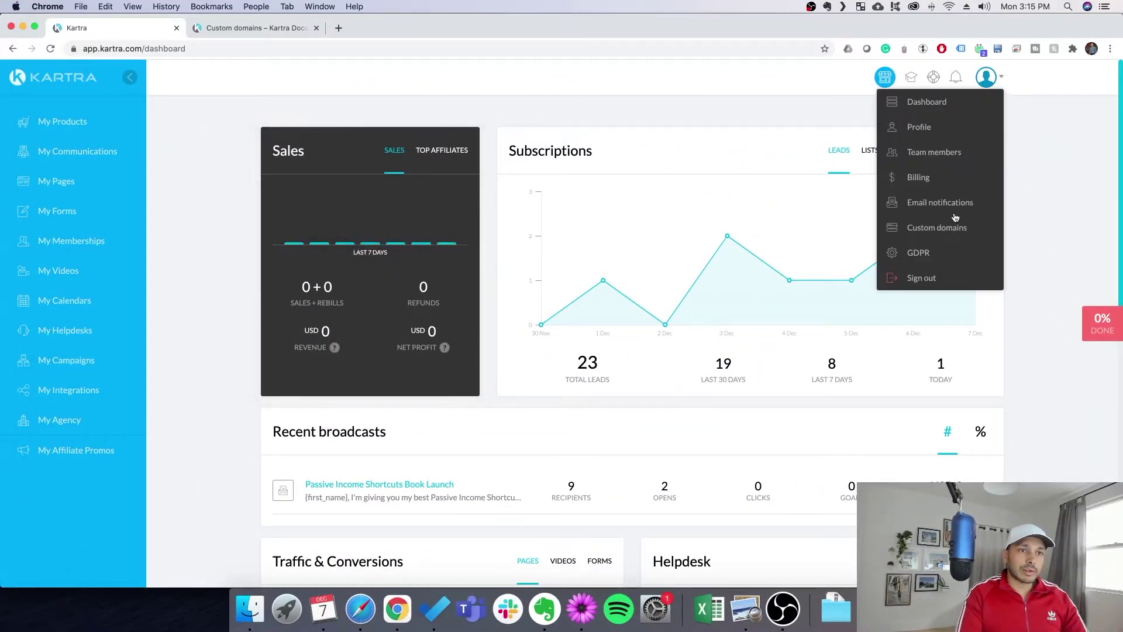
pyautogui.click(922, 236)
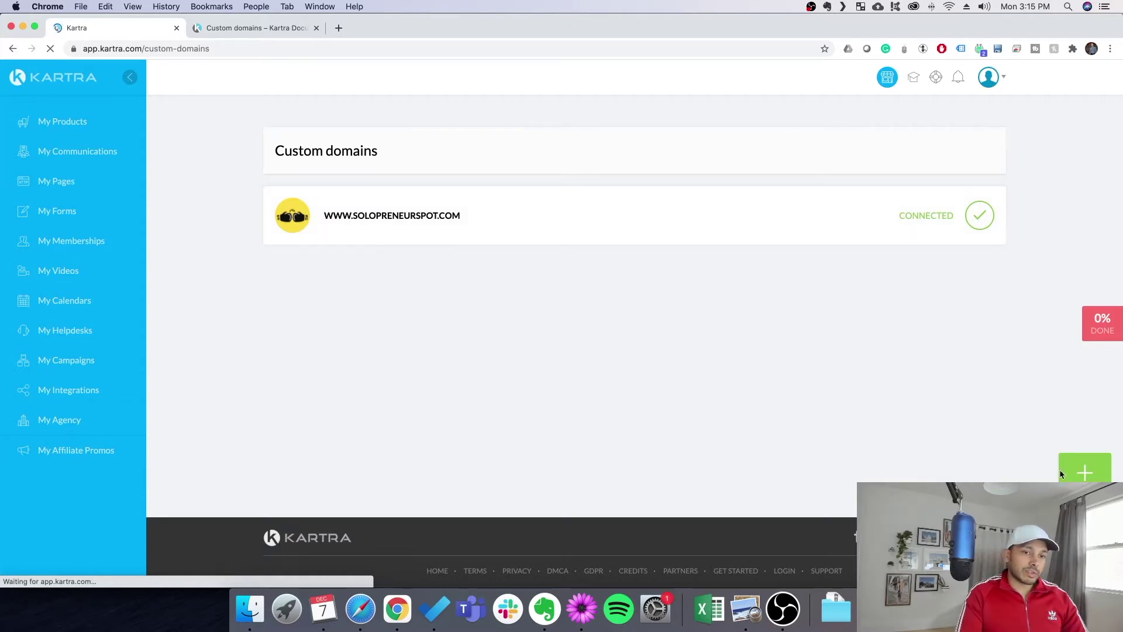
pyautogui.click(1080, 469)
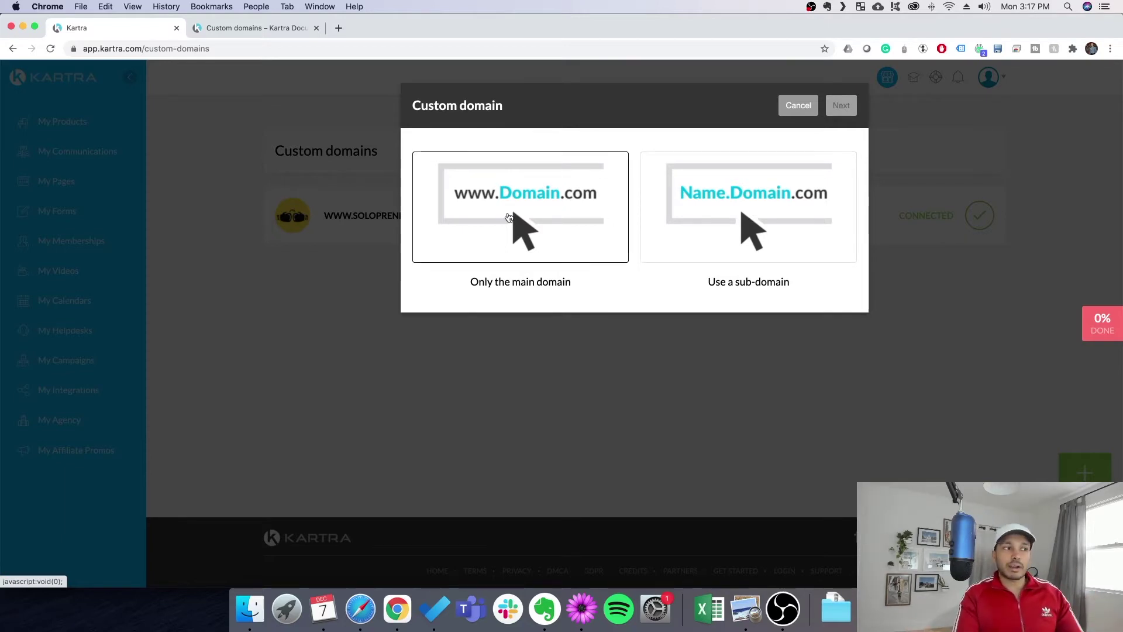
# Connect a sub-domain: enter kartra on domain abccorp.com and continue to the setup steps.
pyautogui.click(508, 218)
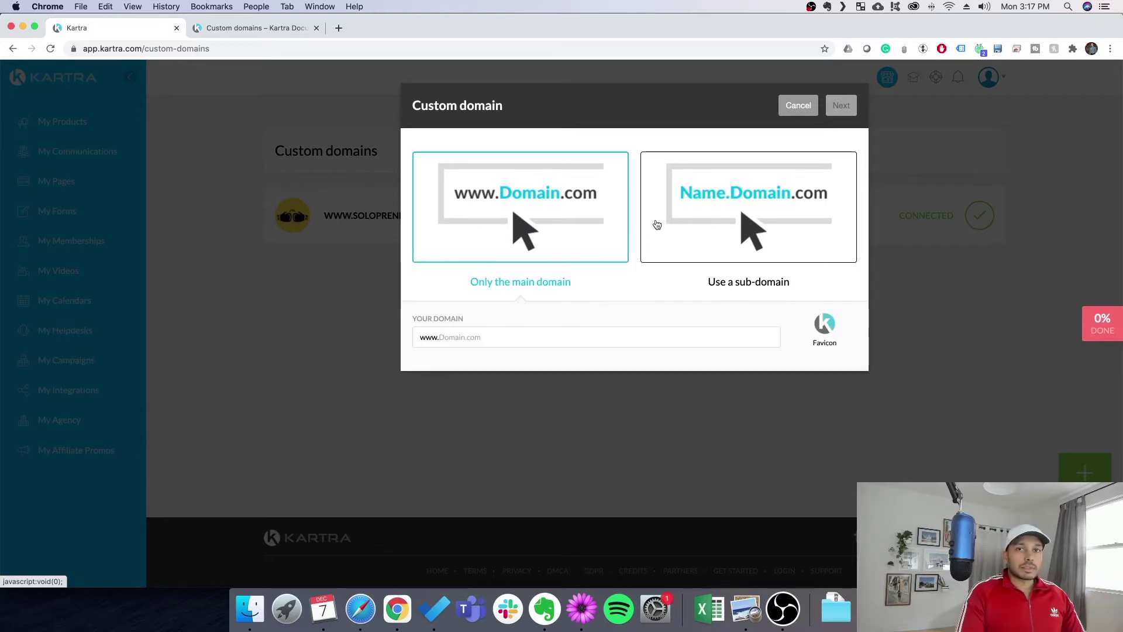
pyautogui.click(657, 225)
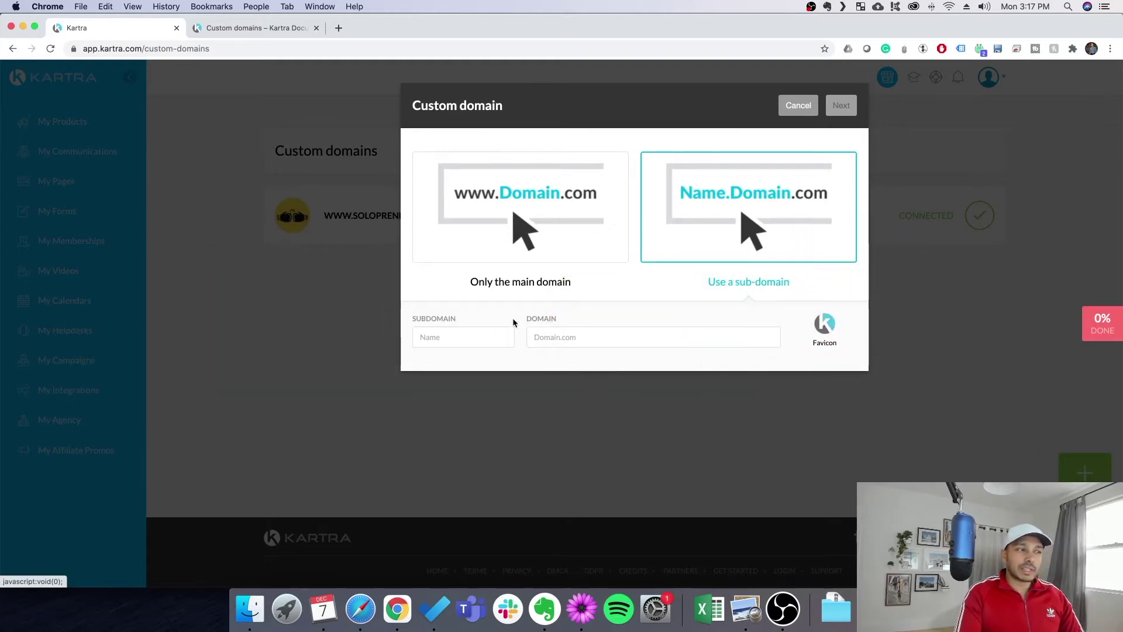
pyautogui.click(440, 336)
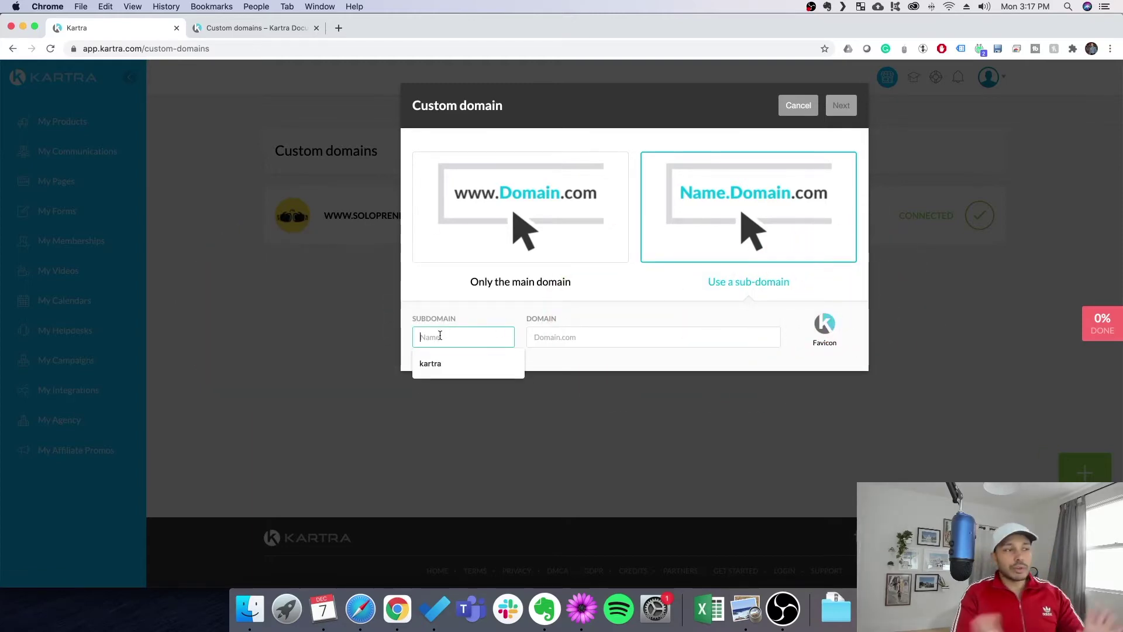
pyautogui.write('kartra')
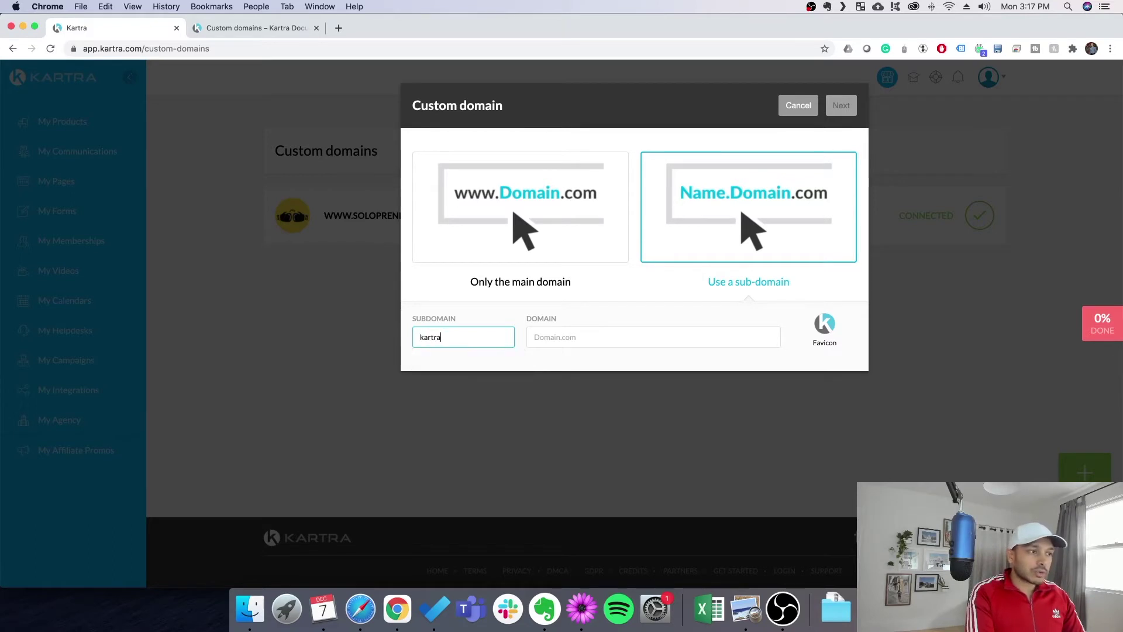
pyautogui.press('Tab')
pyautogui.write('abc')
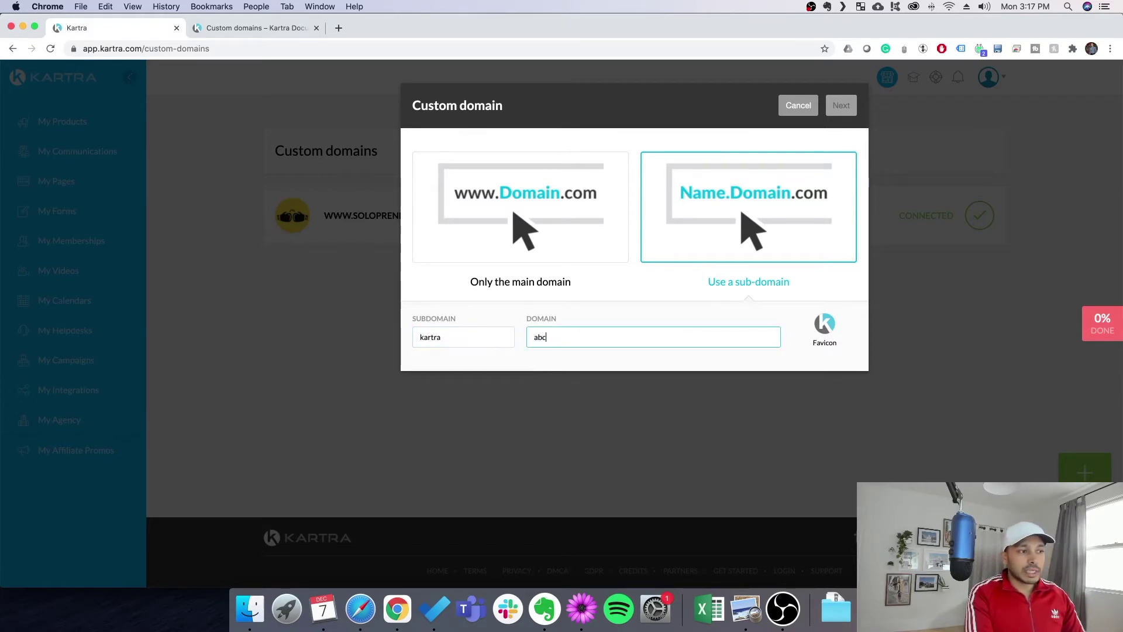
pyautogui.write('corp.com')
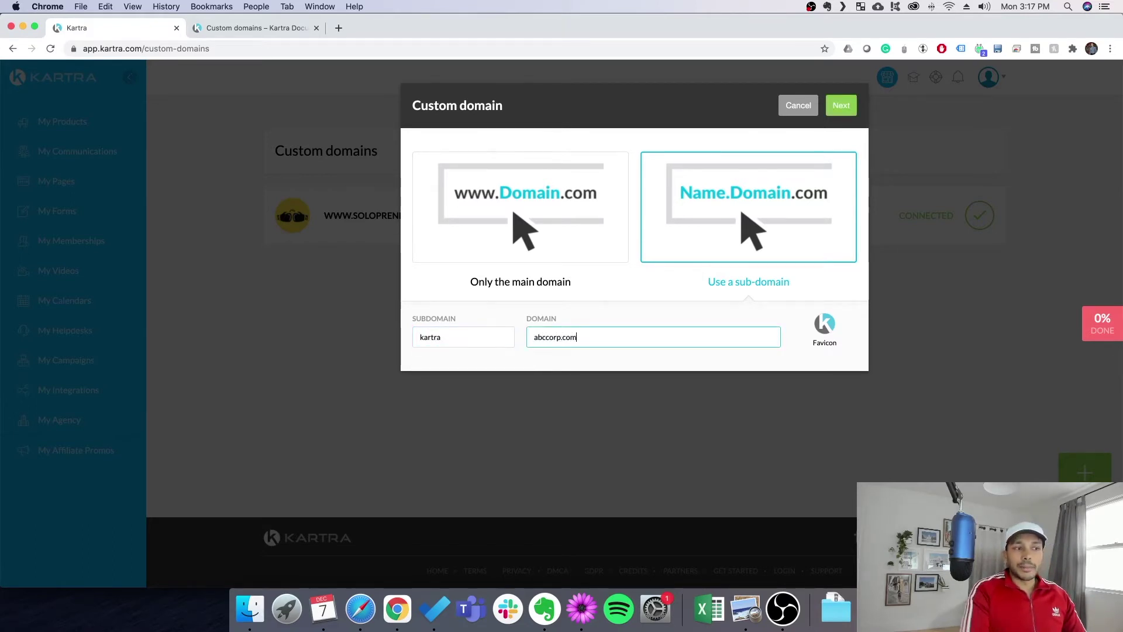
pyautogui.click(847, 107)
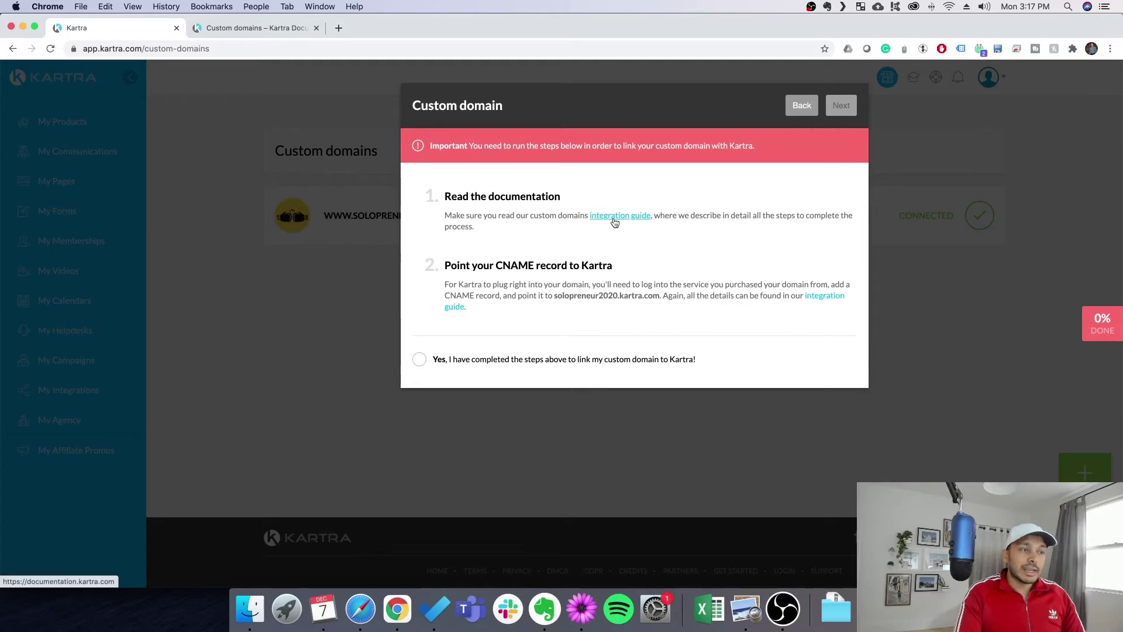
# Read the custom domains guide down to the 'Point your CNAME record to Kartra' example.
pyautogui.click(225, 30)
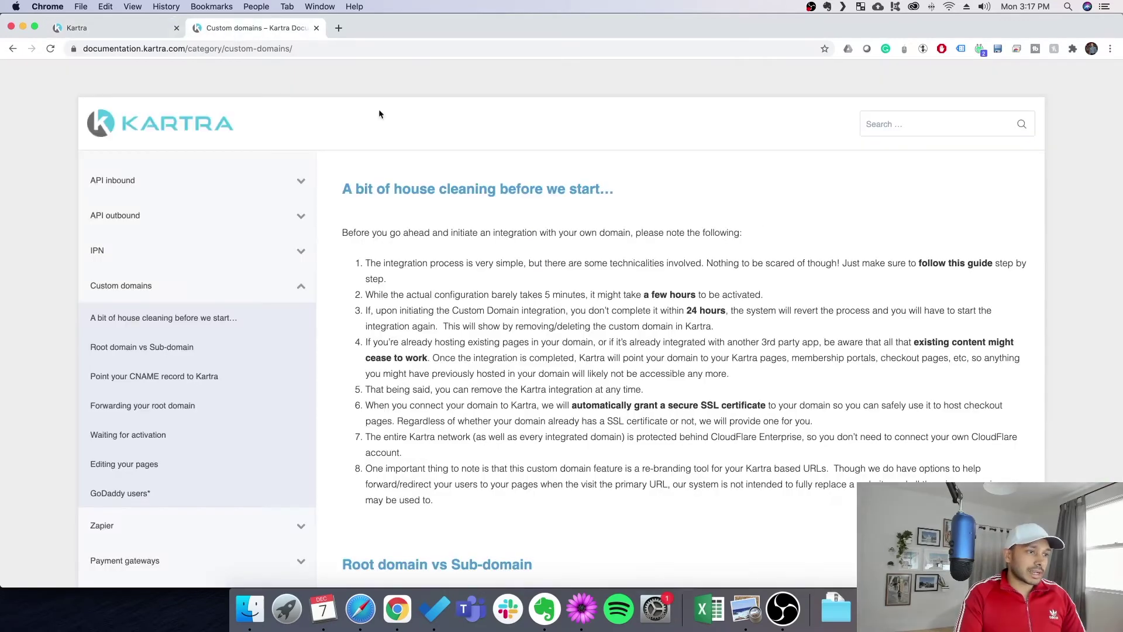
pyautogui.scroll(-5, 550, 377)
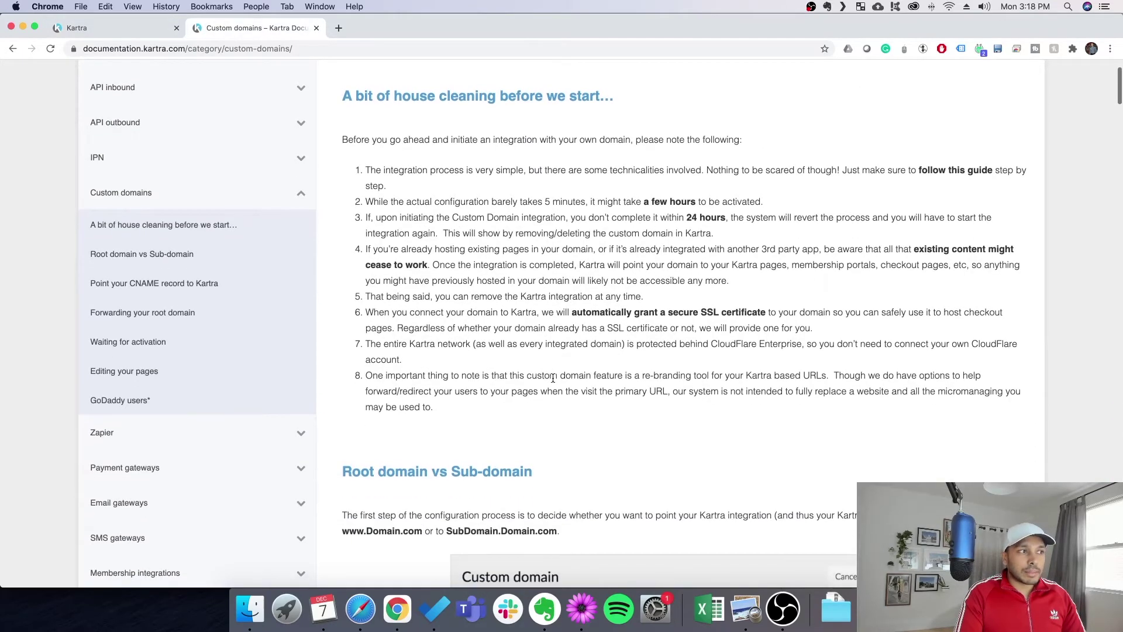
pyautogui.scroll(-4, 553, 378)
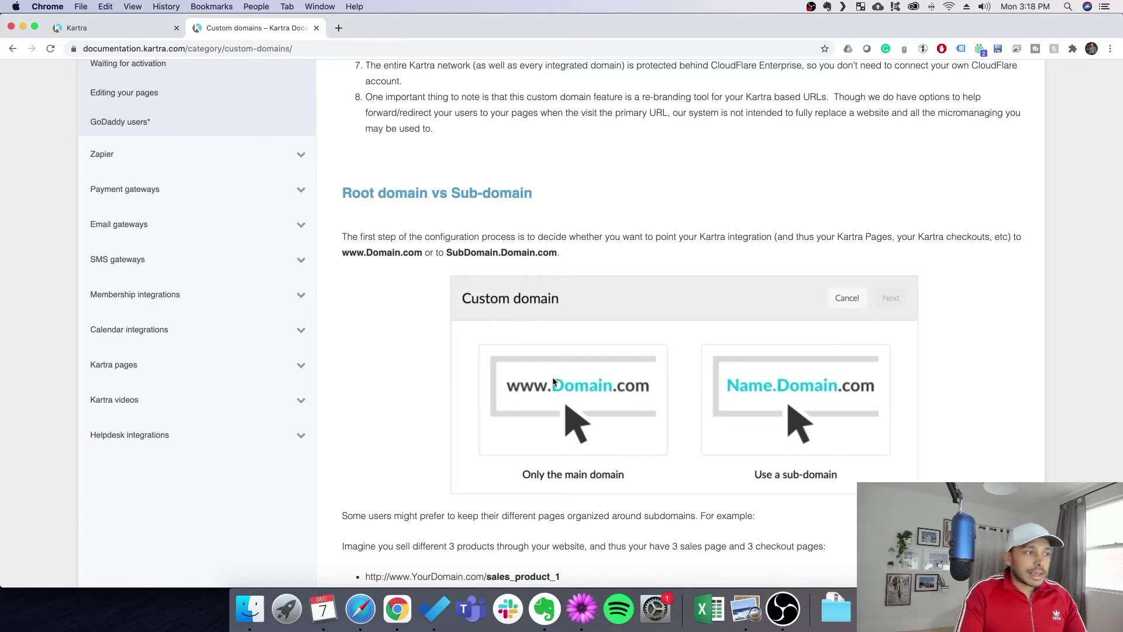
pyautogui.scroll(-3, 552, 381)
pyautogui.scroll(-3, 648, 417)
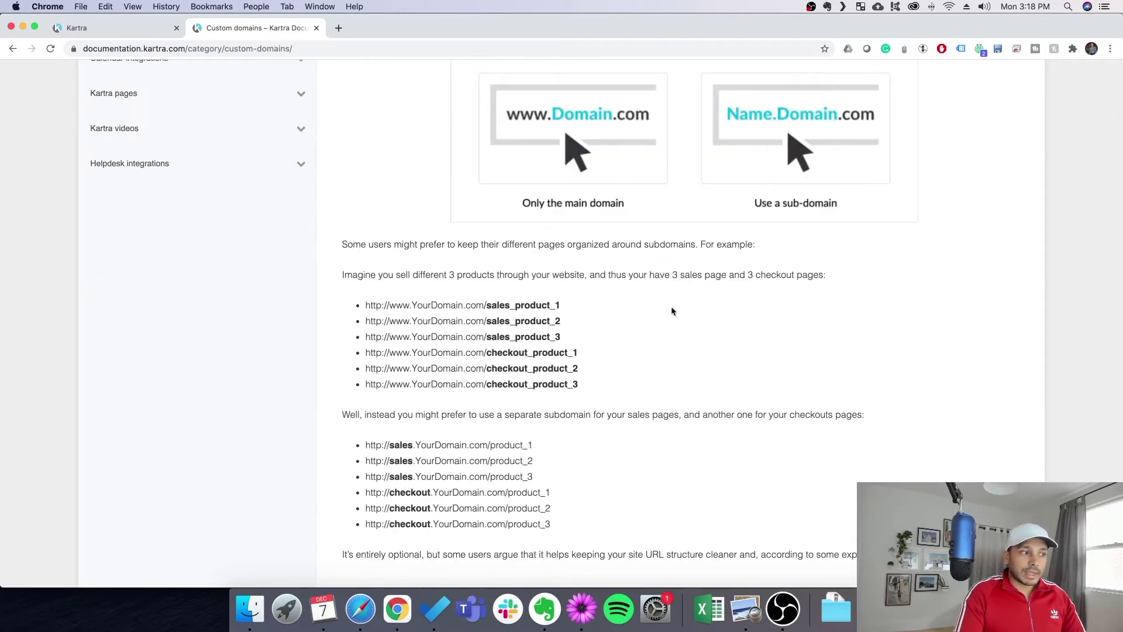
pyautogui.scroll(-3, 585, 384)
pyautogui.scroll(-6, 586, 384)
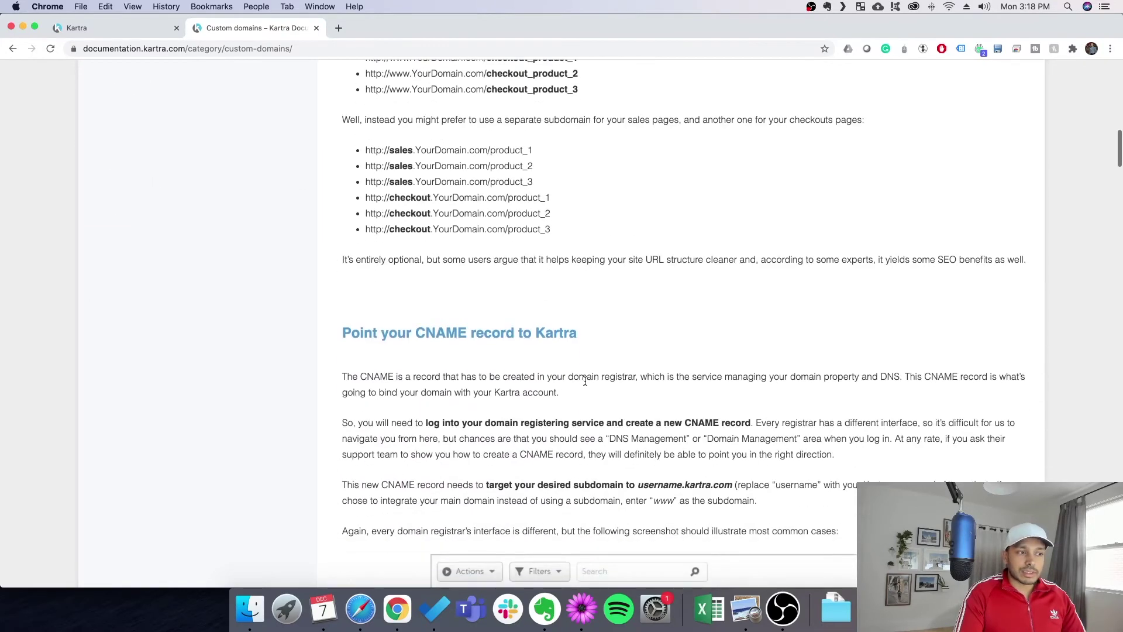
pyautogui.scroll(-2, 757, 387)
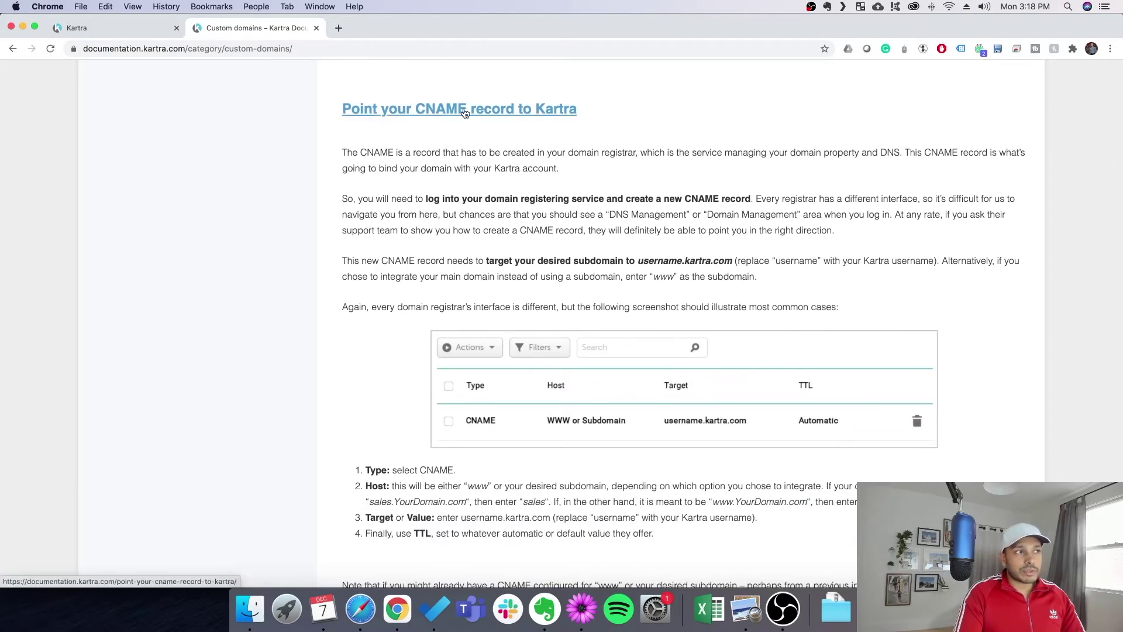
pyautogui.scroll(-4, 581, 223)
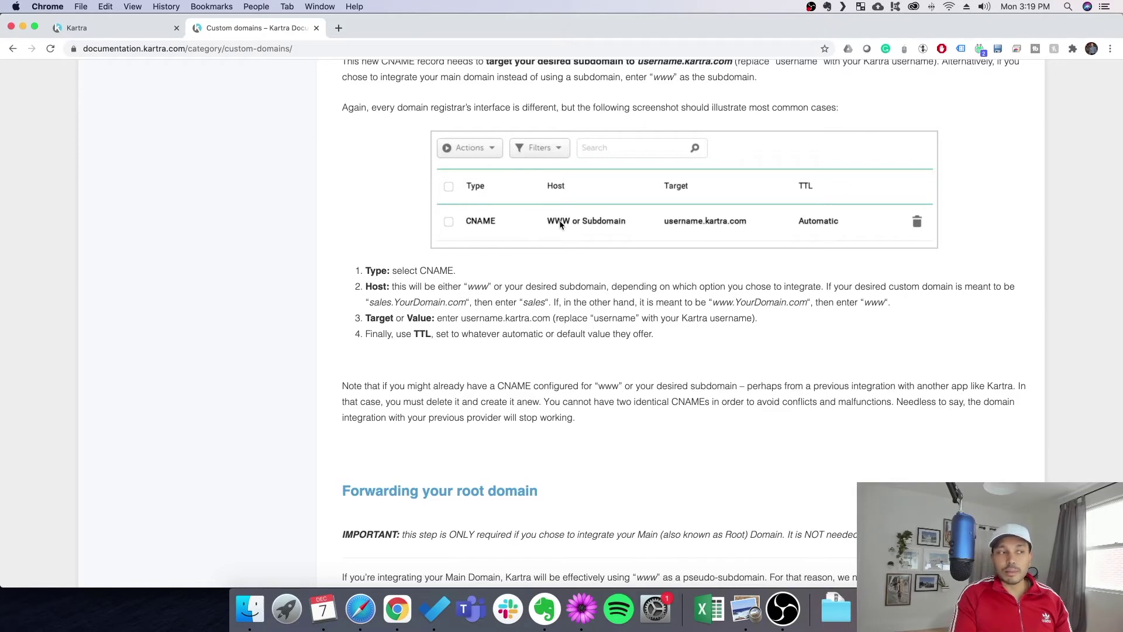
pyautogui.click(93, 27)
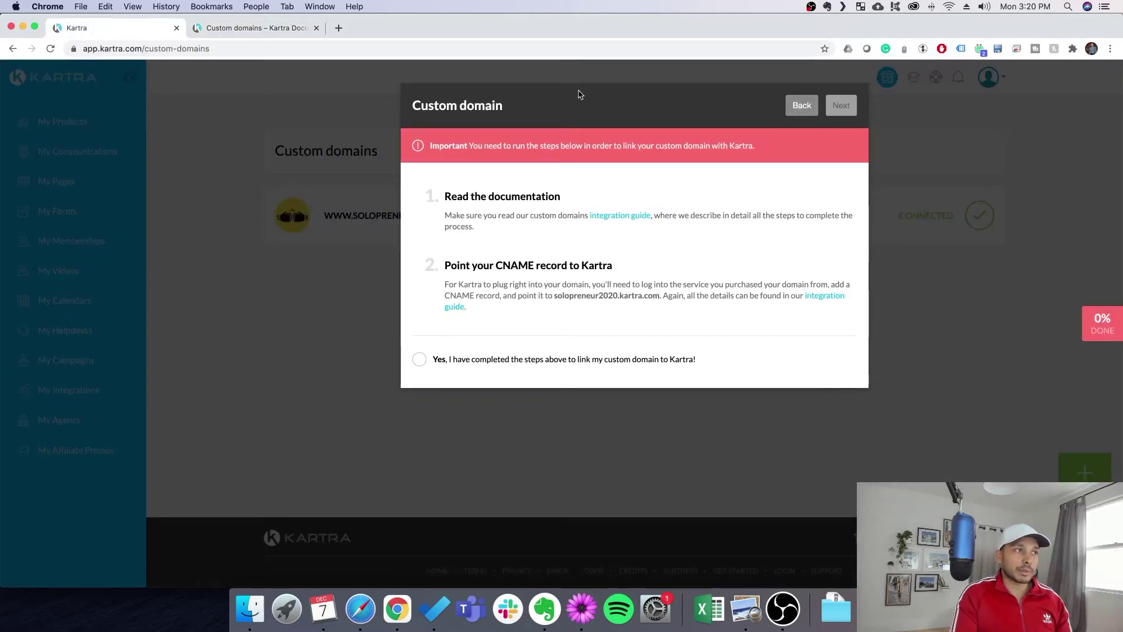
# Read through the GoDaddy custom domain guide in the documentation tab.
pyautogui.click(258, 27)
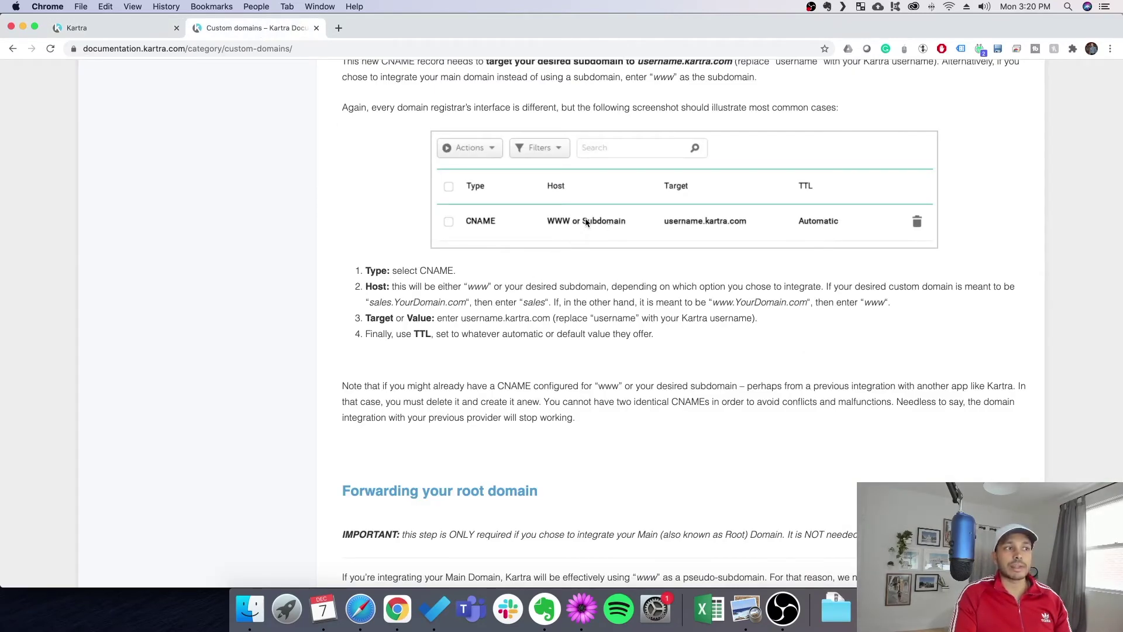
pyautogui.scroll(-6, 611, 377)
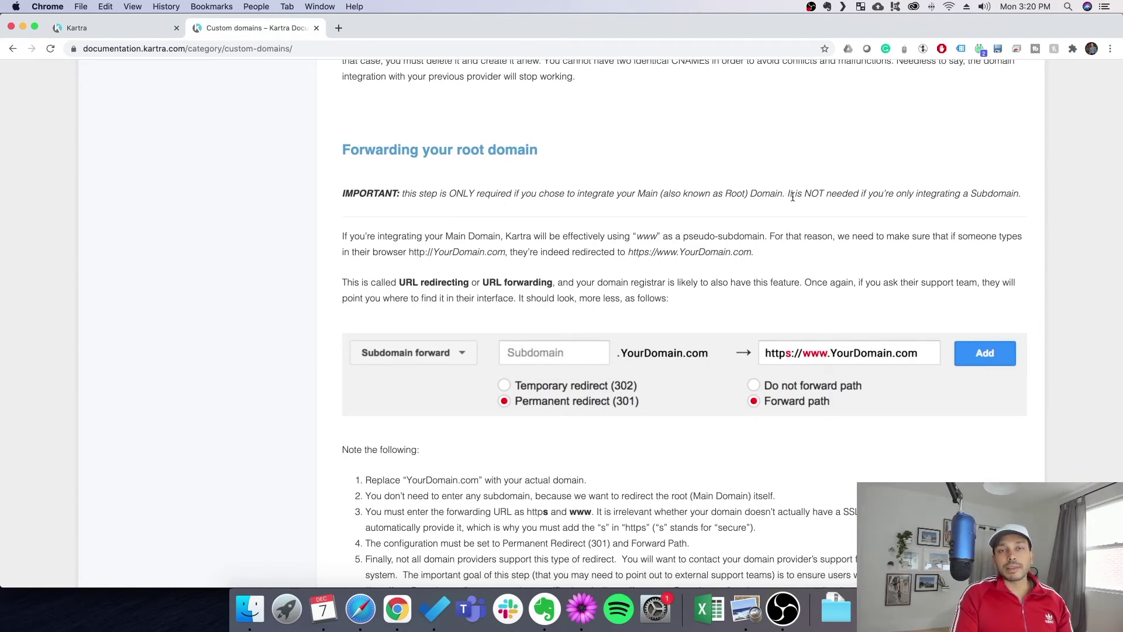
pyautogui.scroll(-2, 577, 323)
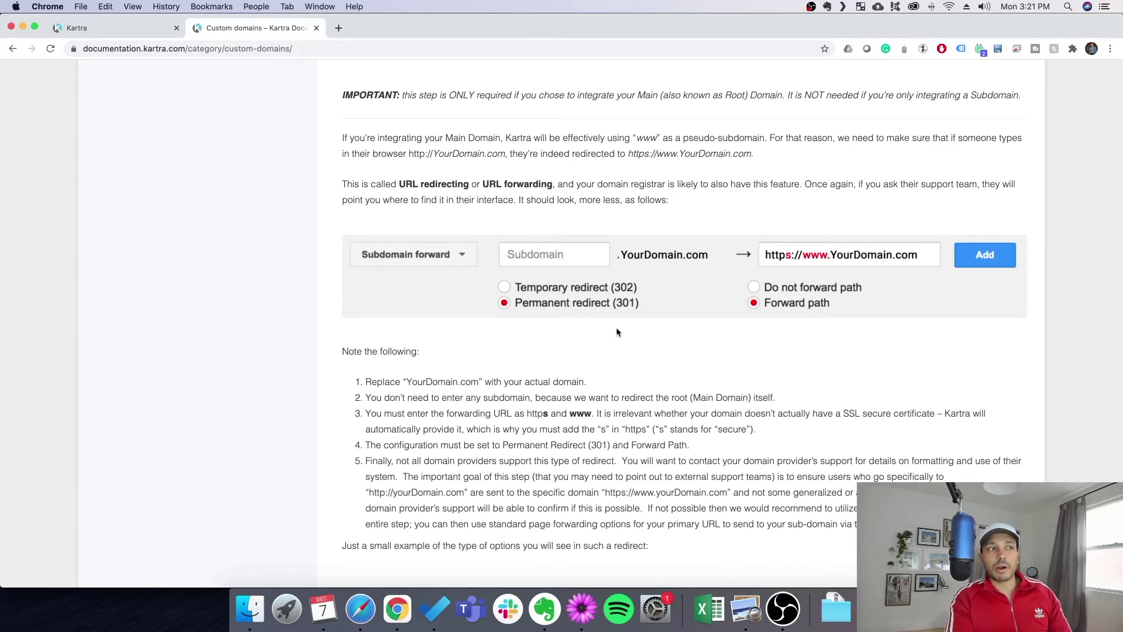
pyautogui.scroll(-10, 616, 332)
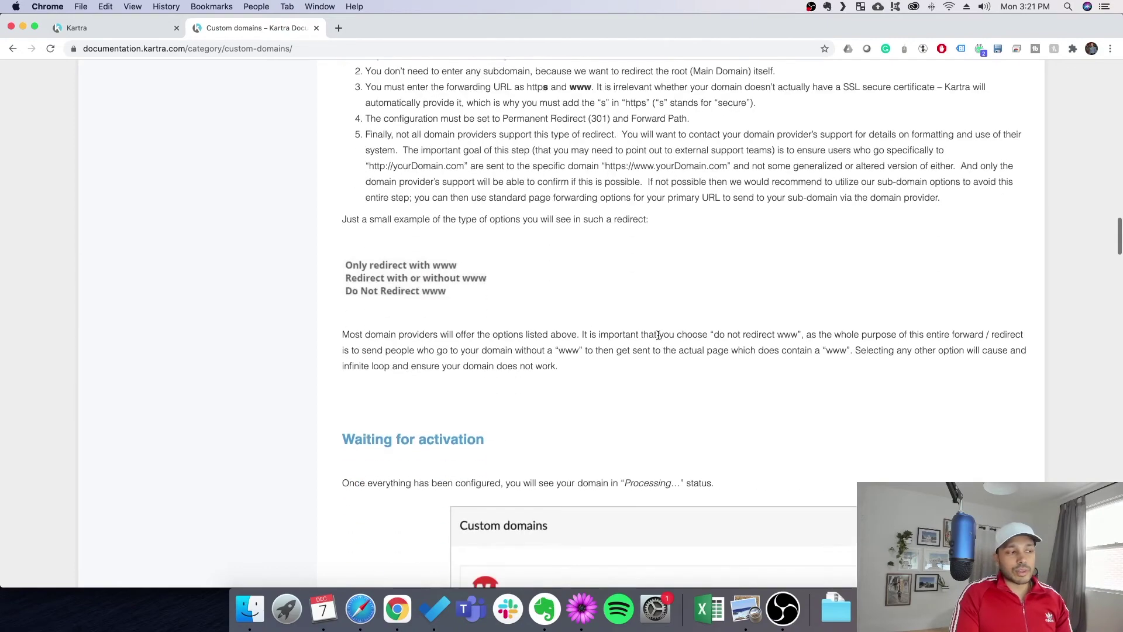
pyautogui.scroll(-13, 634, 305)
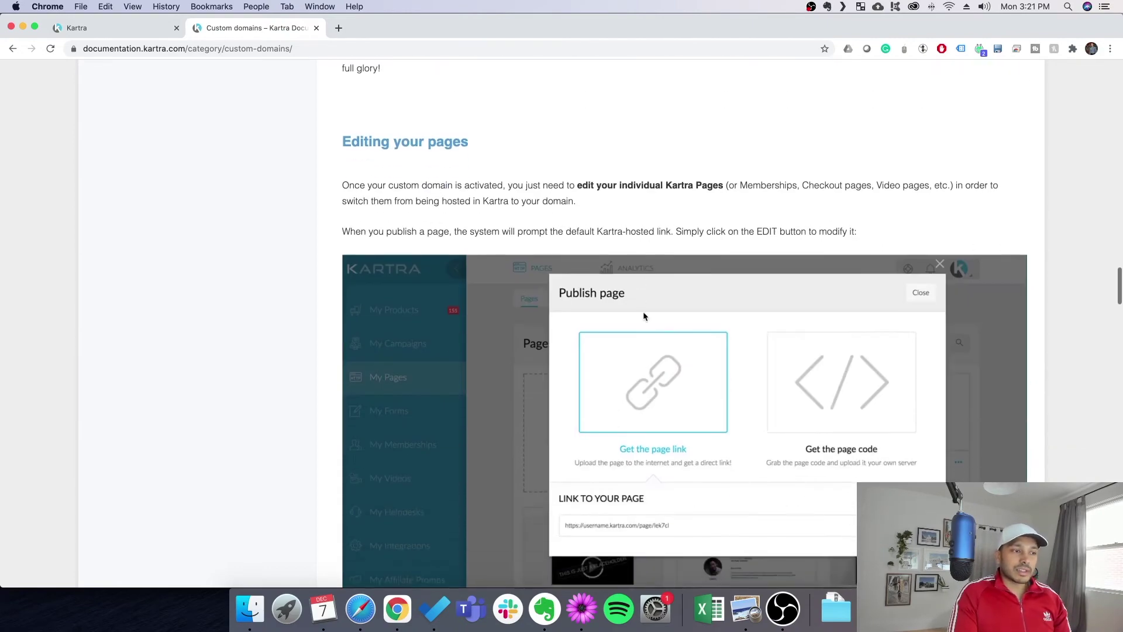
pyautogui.scroll(-10, 642, 317)
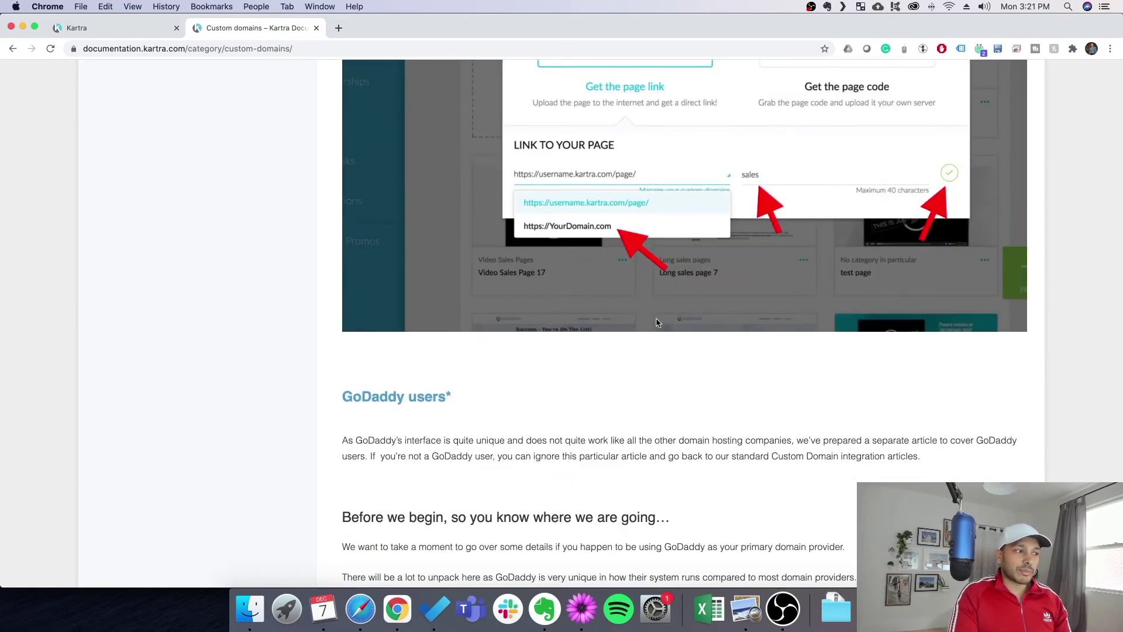
pyautogui.scroll(-4, 656, 323)
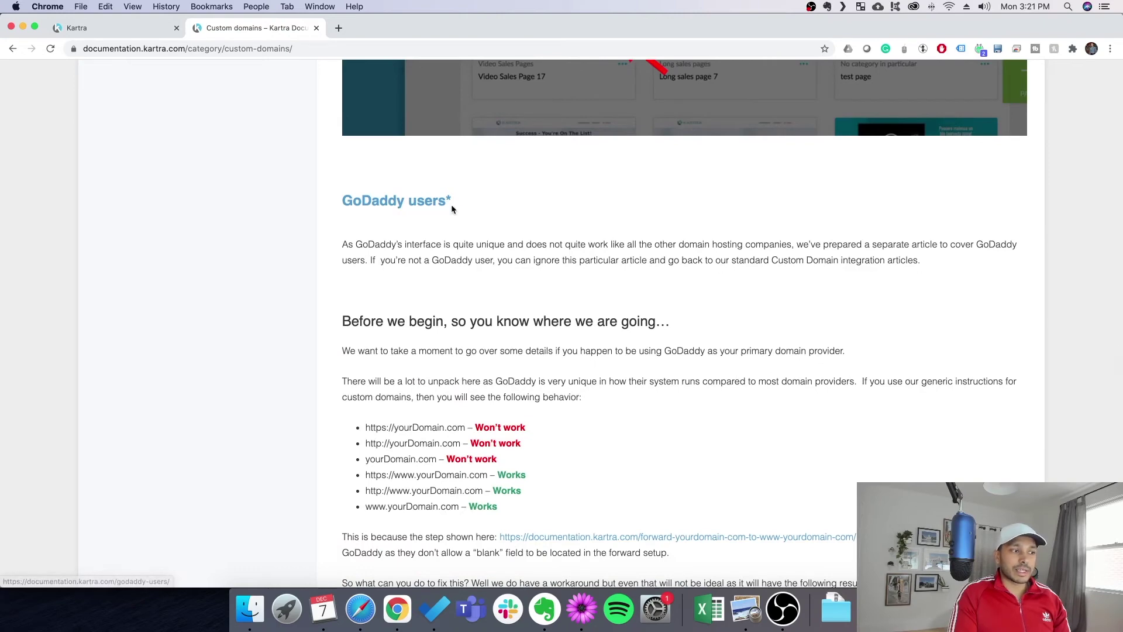
pyautogui.scroll(-3, 710, 344)
pyautogui.moveTo(518, 349); pyautogui.dragTo(353, 272)
pyautogui.scroll(-3, 644, 363)
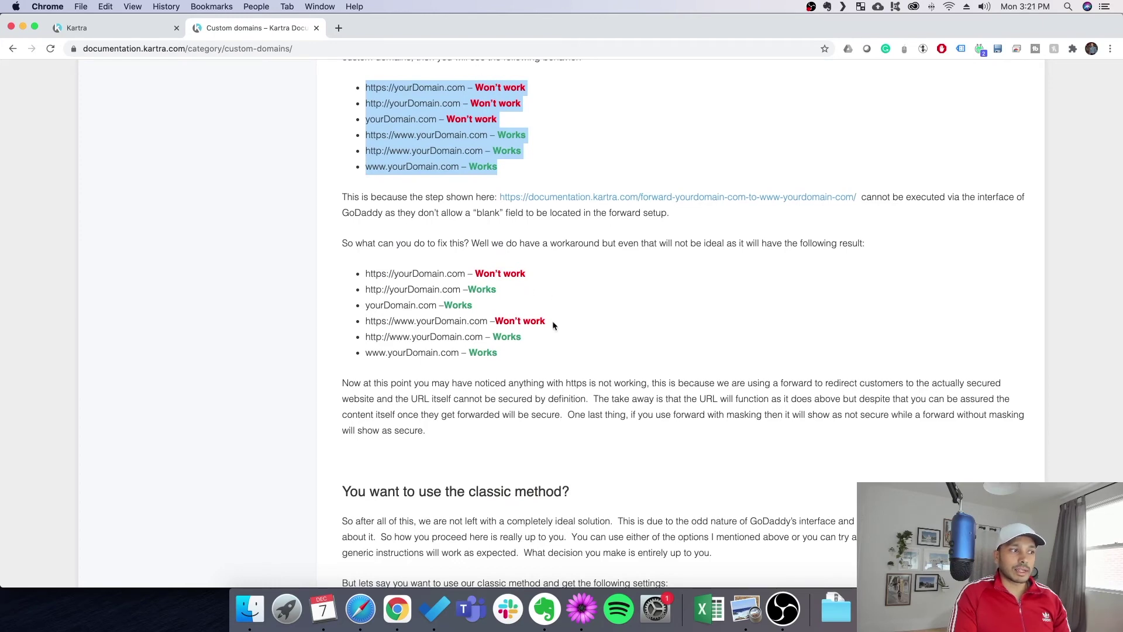
# Highlight the note that the https www address won't work, then return to the Kartra tab.
pyautogui.moveTo(550, 321); pyautogui.dragTo(408, 317)
pyautogui.moveTo(551, 266); pyautogui.dragTo(362, 275)
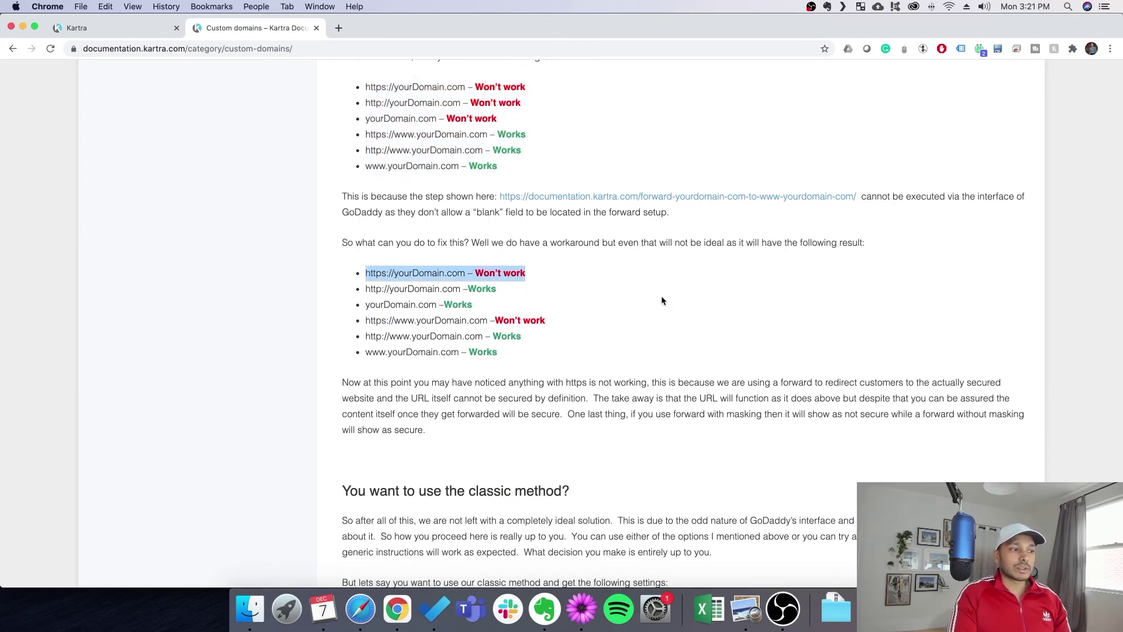
pyautogui.scroll(-3, 660, 301)
pyautogui.scroll(-15, 544, 271)
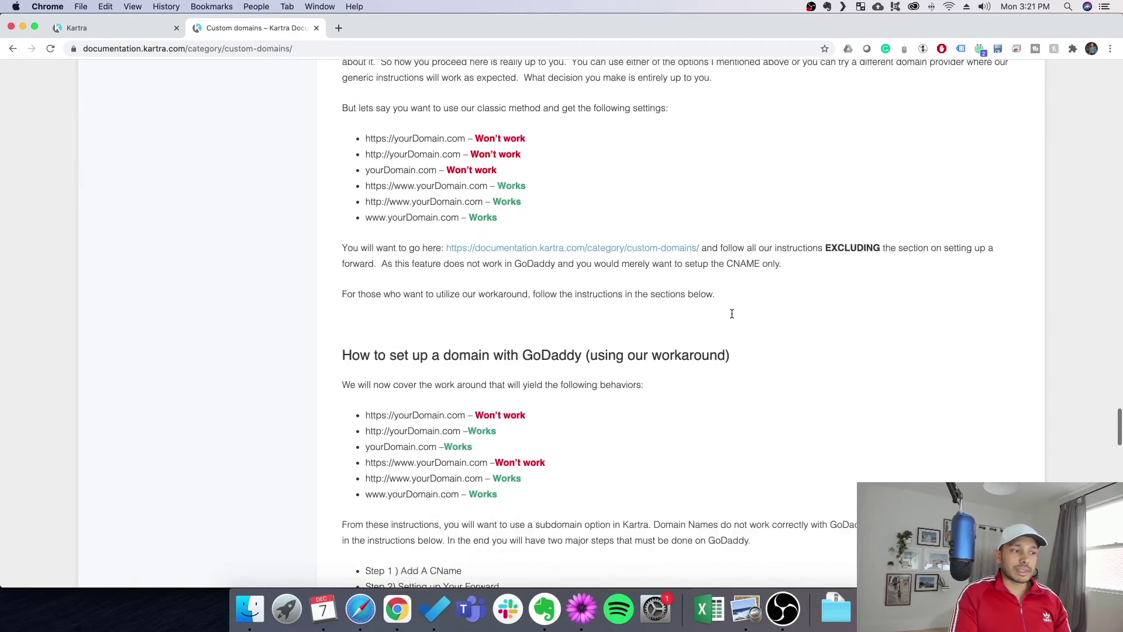
pyautogui.scroll(6, 445, 203)
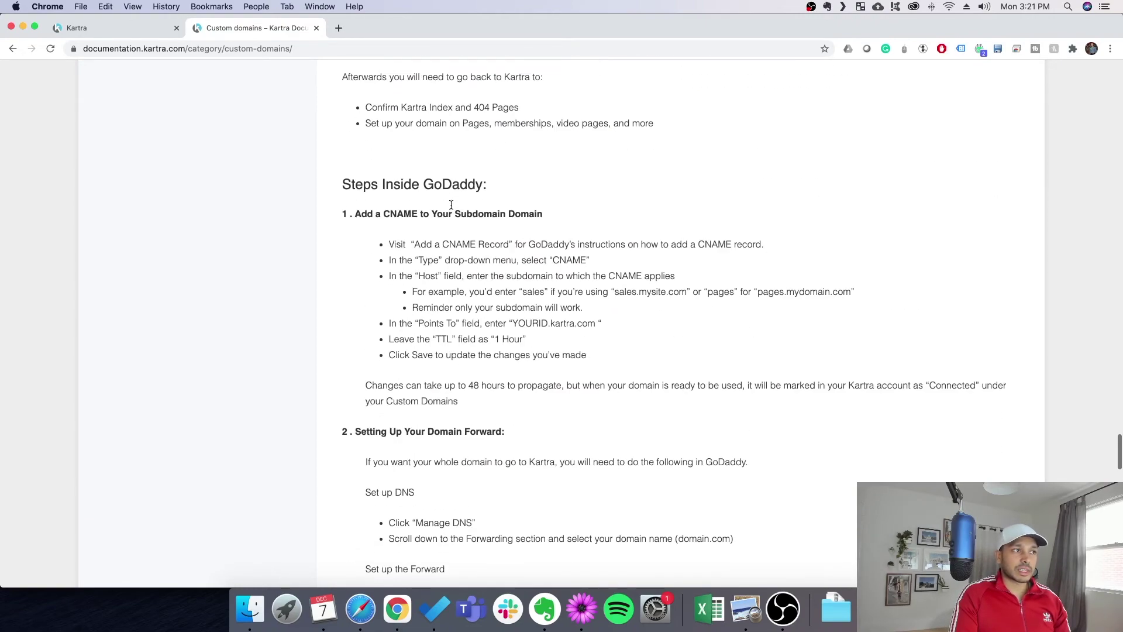
pyautogui.scroll(-20, 616, 334)
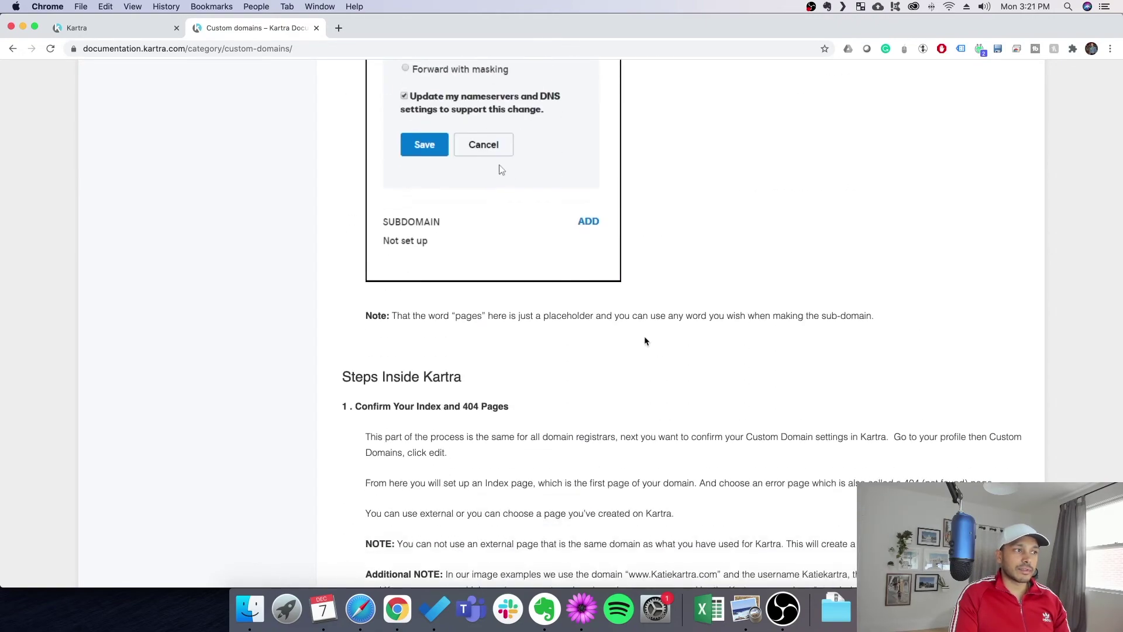
pyautogui.press('Home')
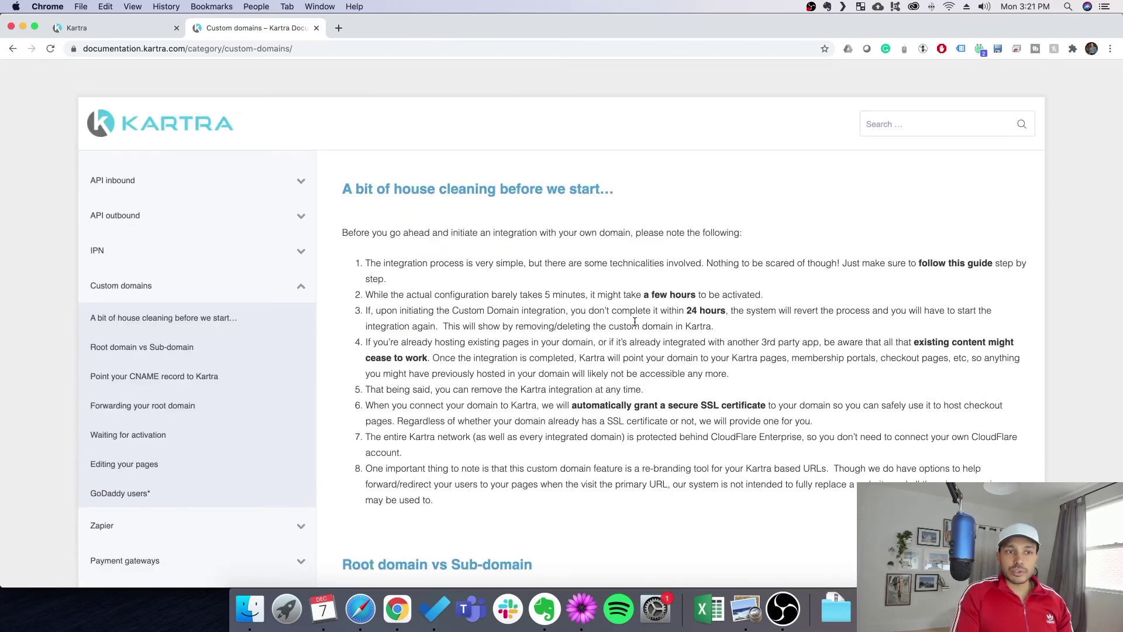
pyautogui.hotkey('ctrl', 'shift', 'Tab')
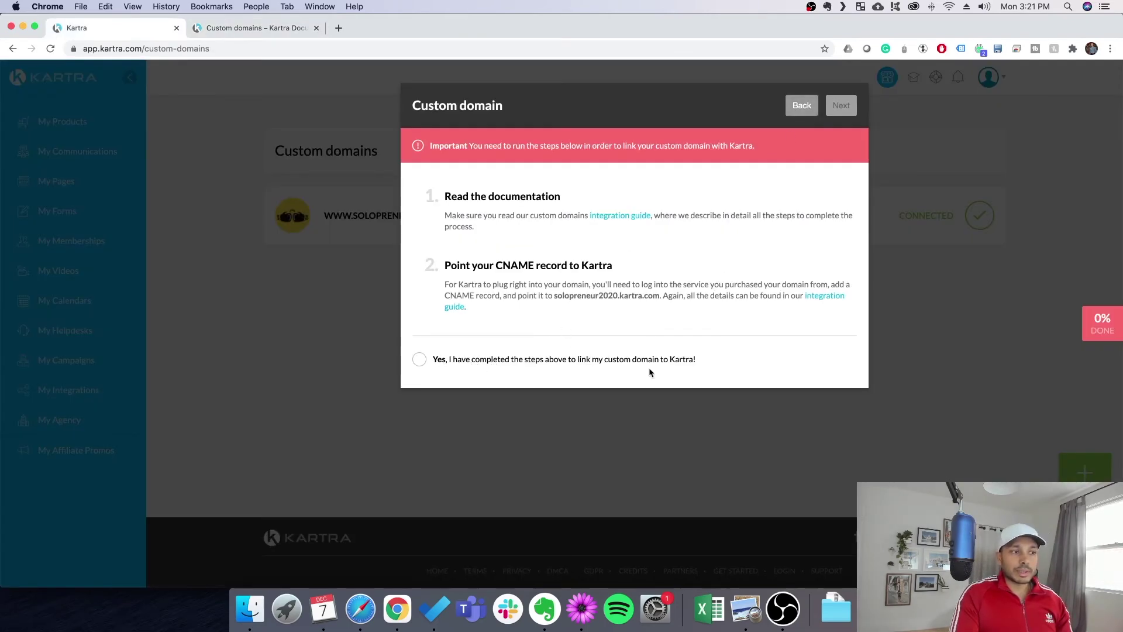
# Close the Custom domain dialog and bring up the optin page's actions menu in My Pages.
pyautogui.click(801, 105)
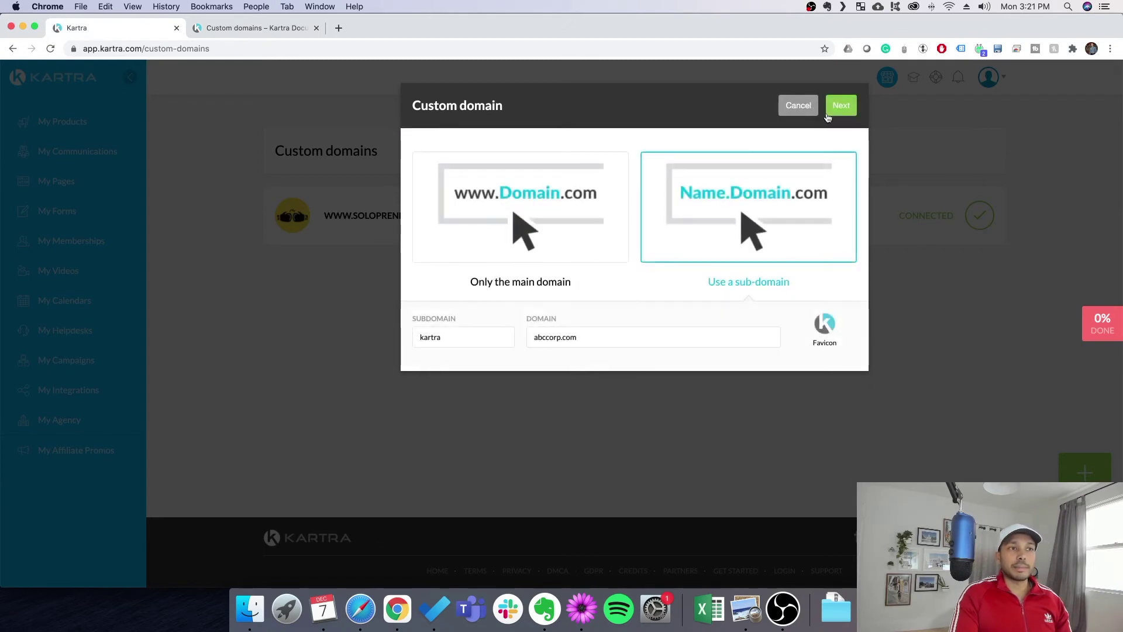
pyautogui.click(802, 105)
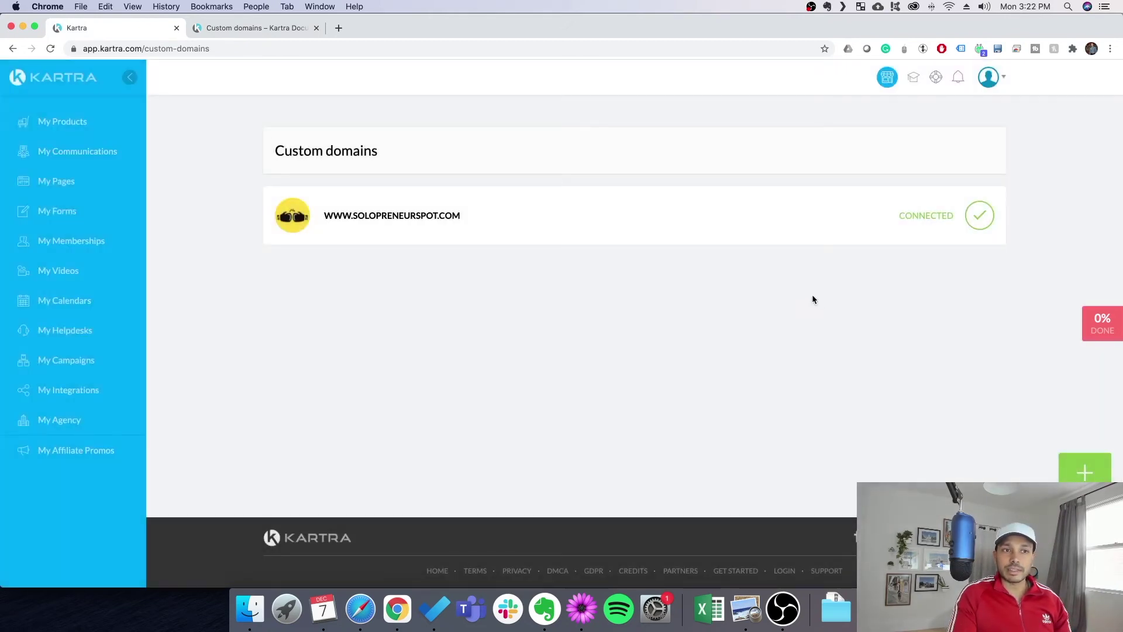
pyautogui.moveTo(657, 233)
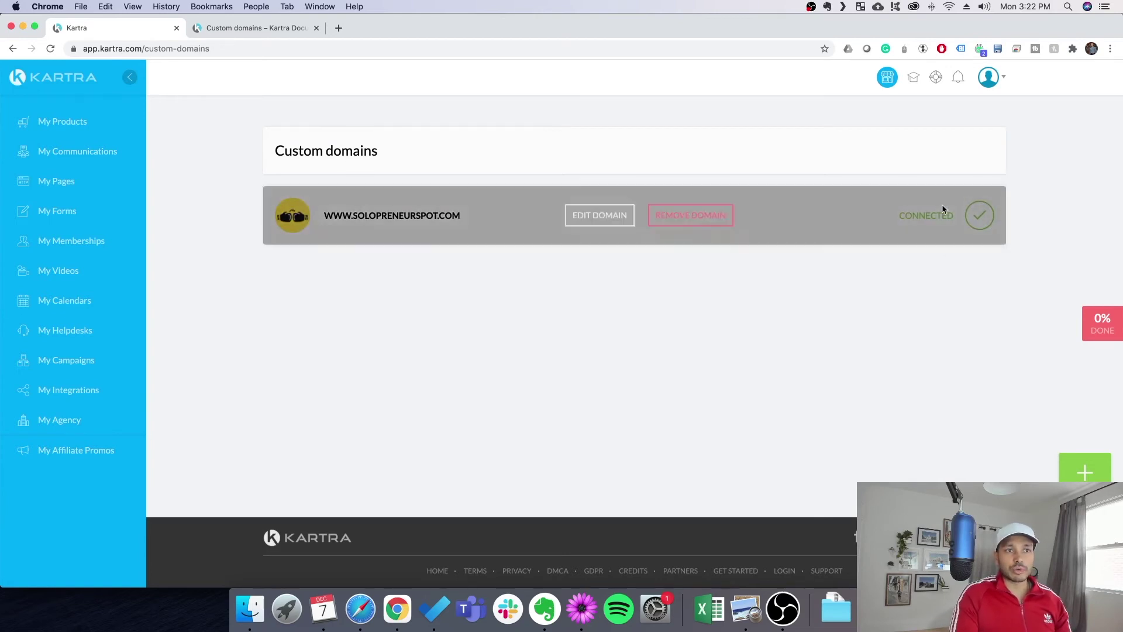
pyautogui.click(523, 273)
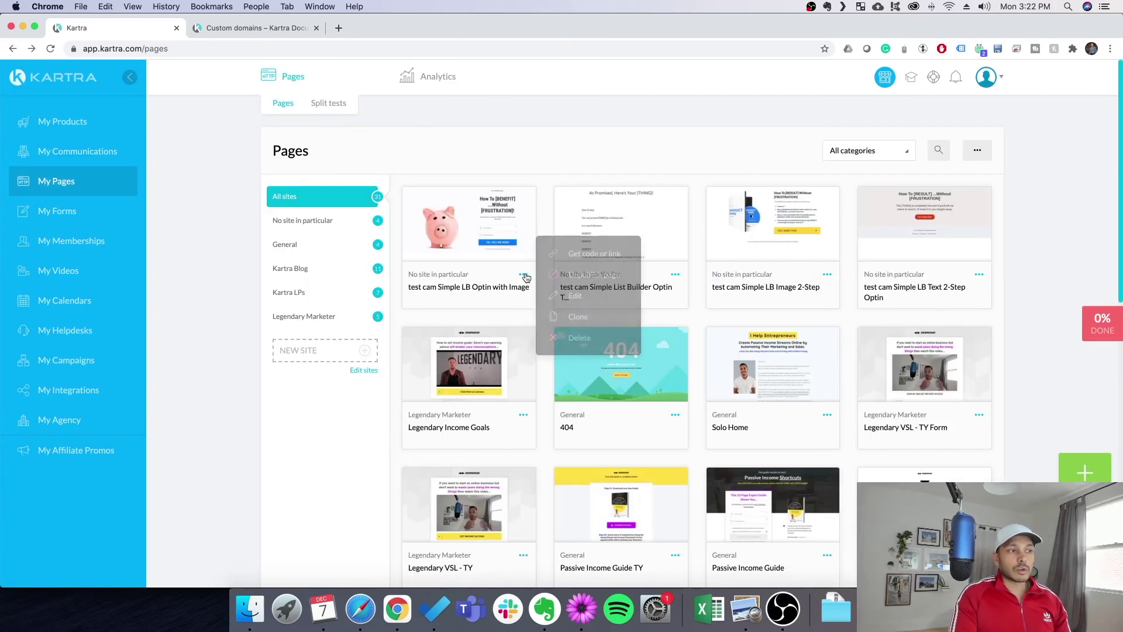
pyautogui.click(575, 256)
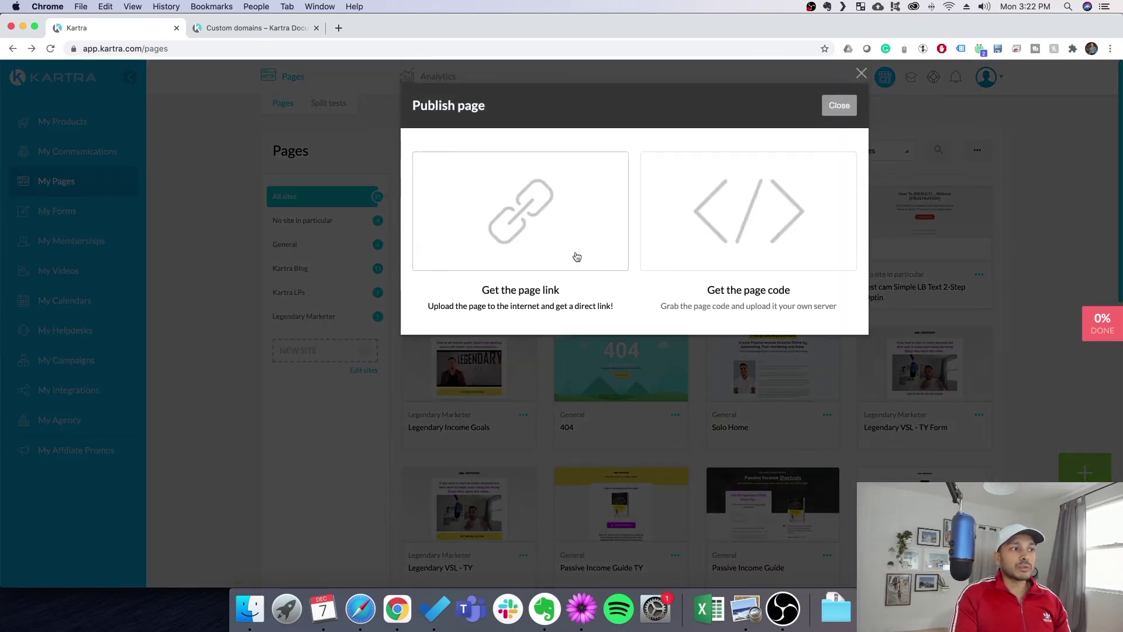
pyautogui.click(535, 225)
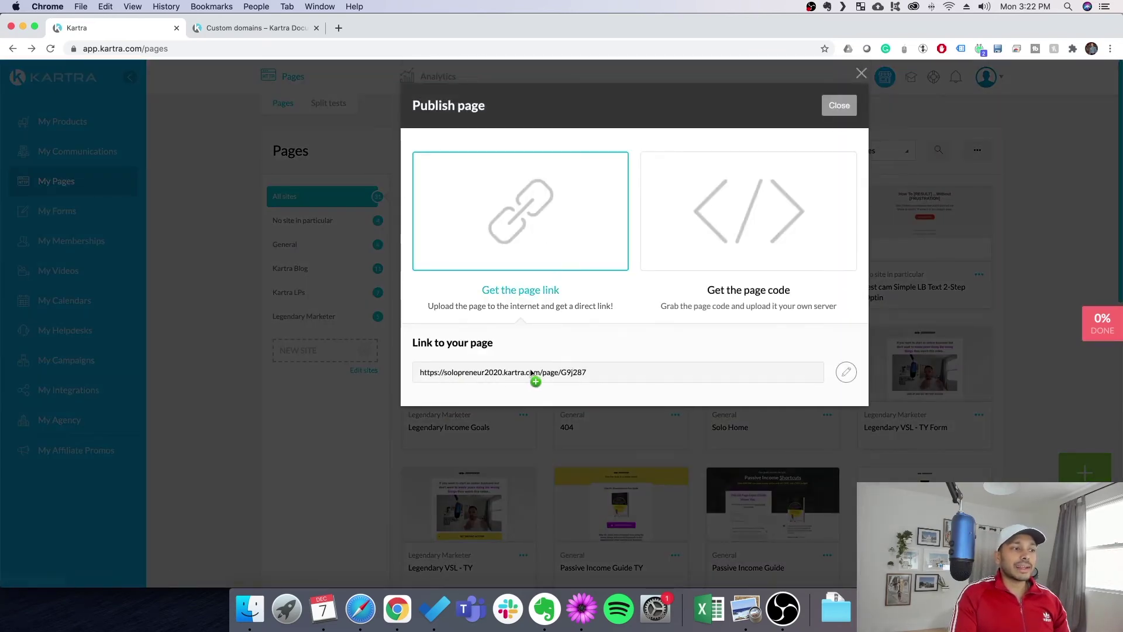
pyautogui.click(846, 372)
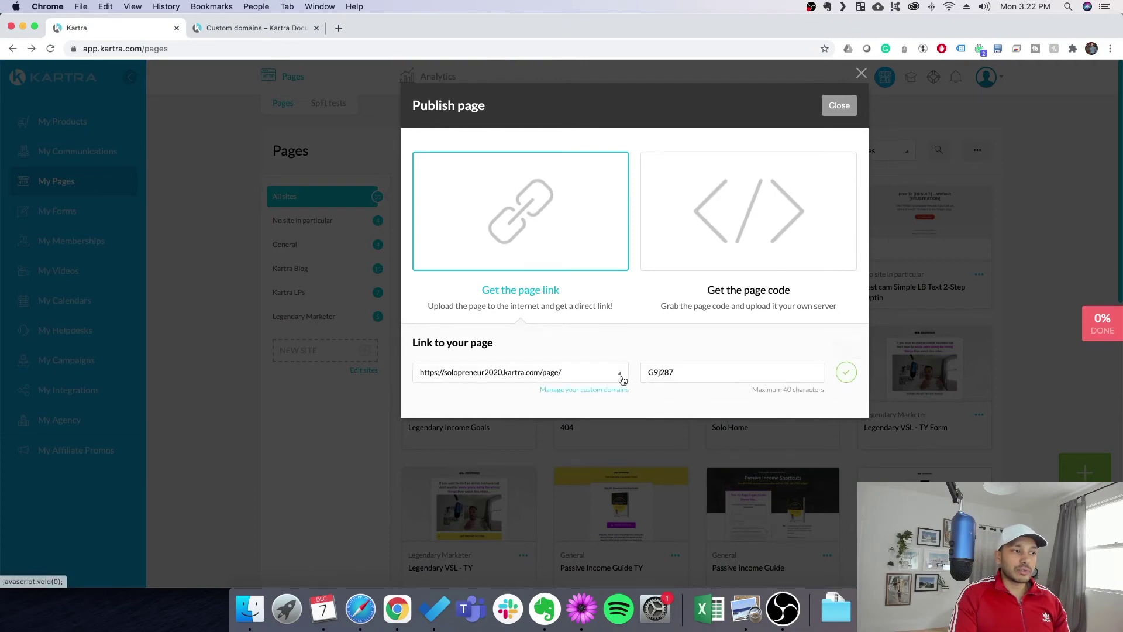
pyautogui.click(495, 376)
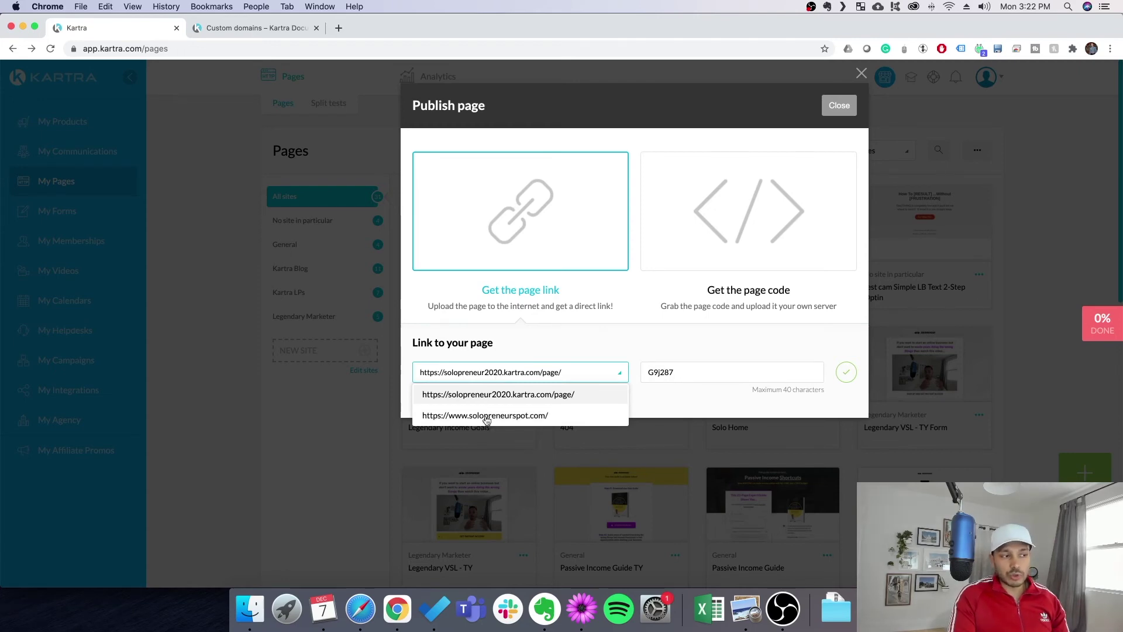
pyautogui.click(609, 258)
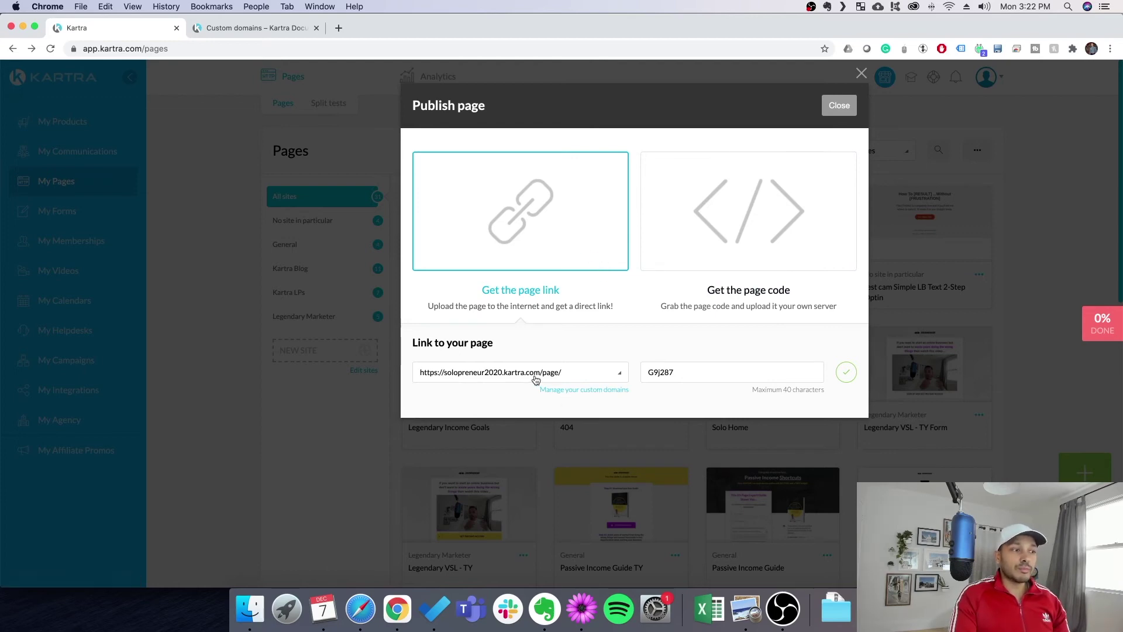
pyautogui.click(466, 381)
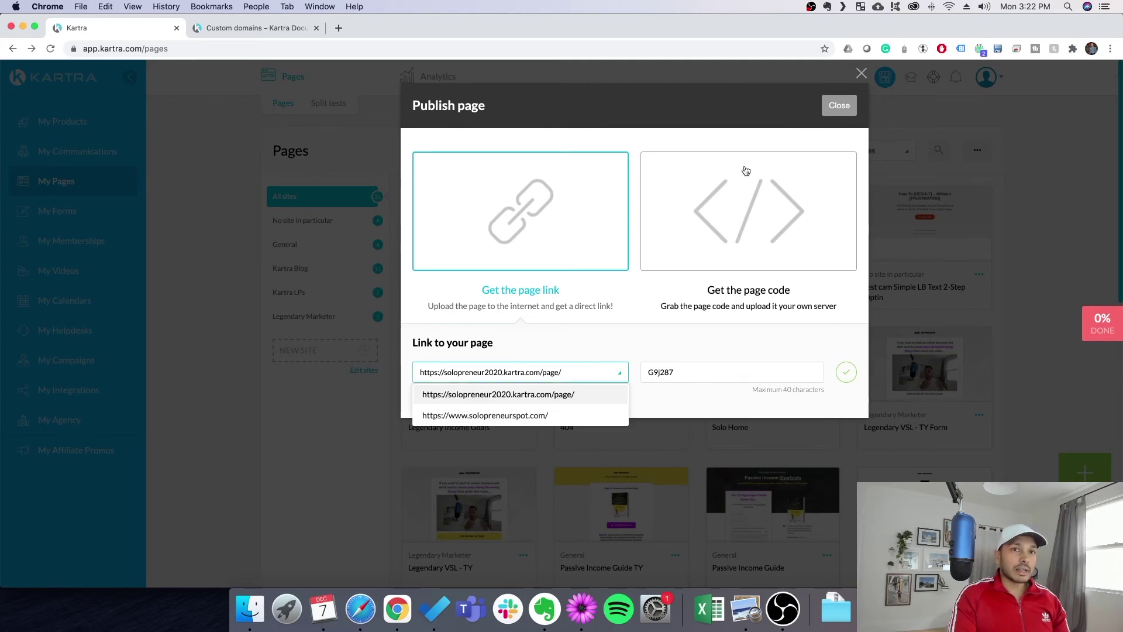
pyautogui.click(839, 106)
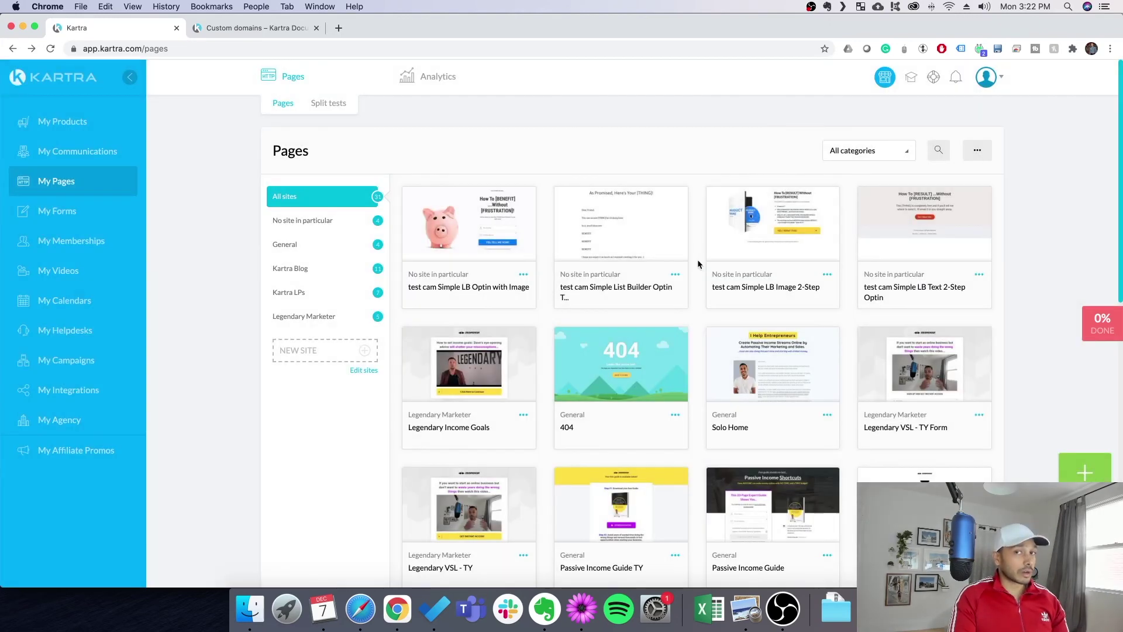
pyautogui.click(676, 274)
# Edit the optin page and activate its Page Redirect, leaving the target website unselected.
pyautogui.click(576, 299)
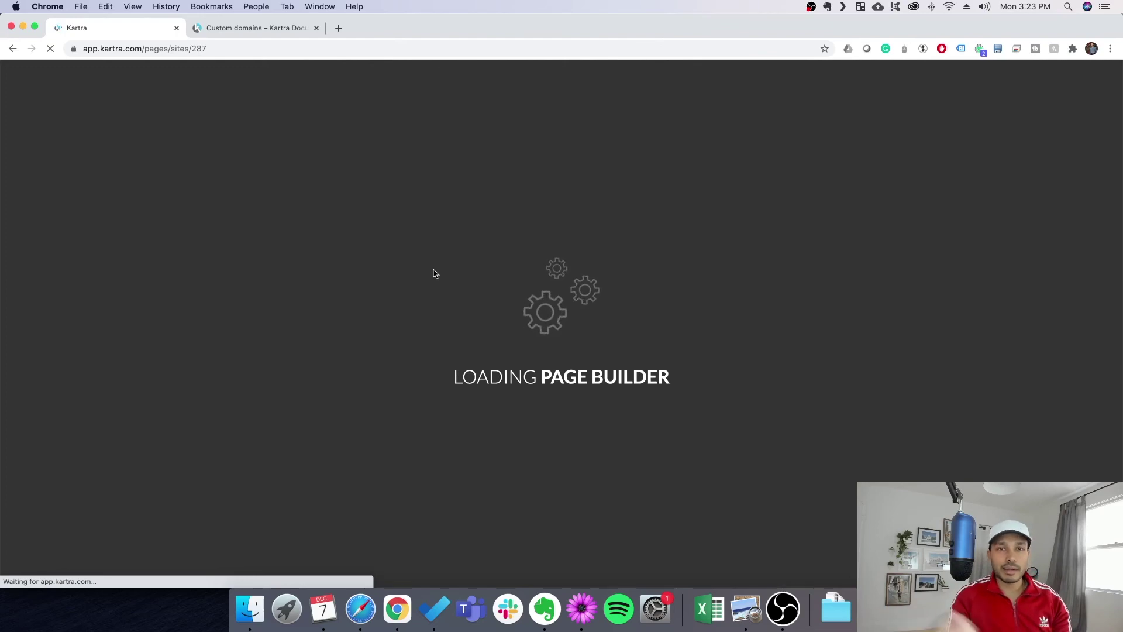
pyautogui.click(23, 177)
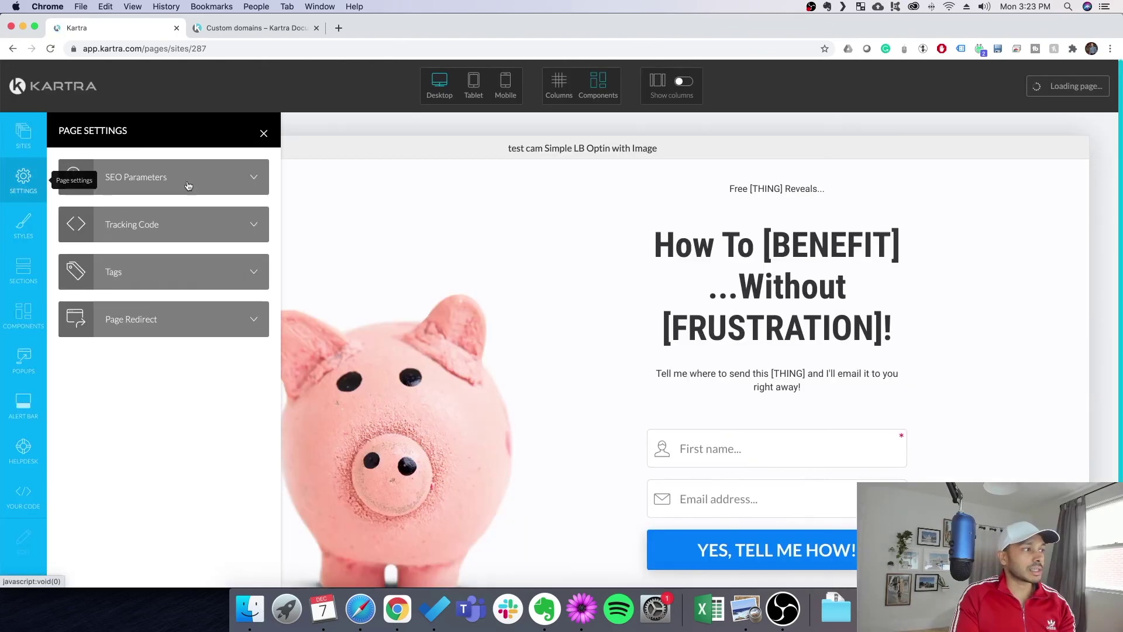
pyautogui.click(144, 319)
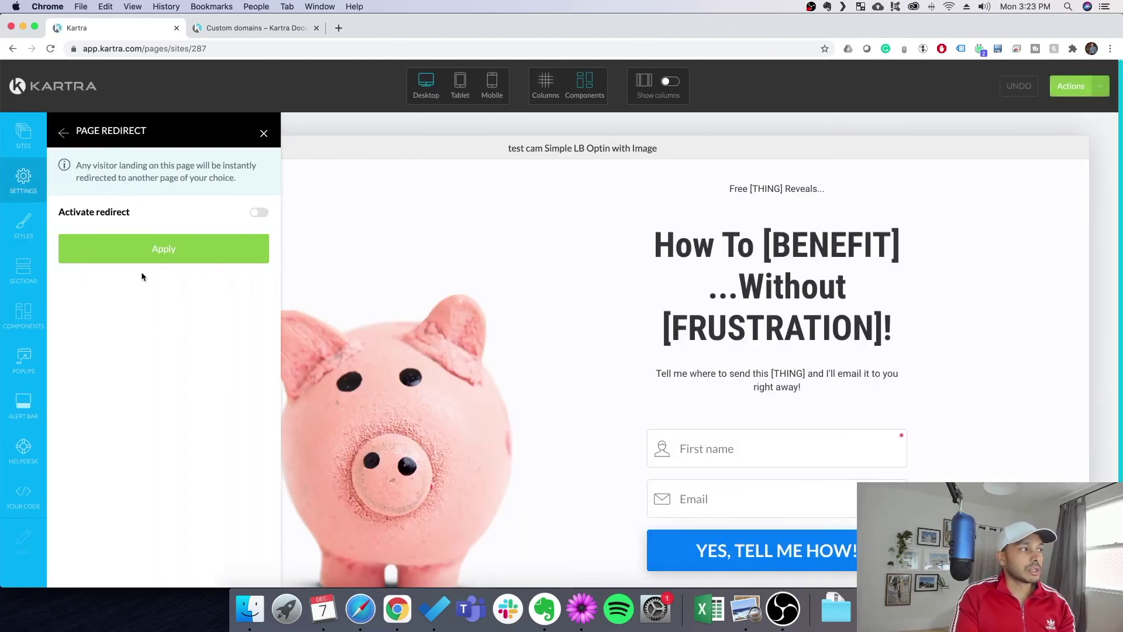
pyautogui.click(259, 212)
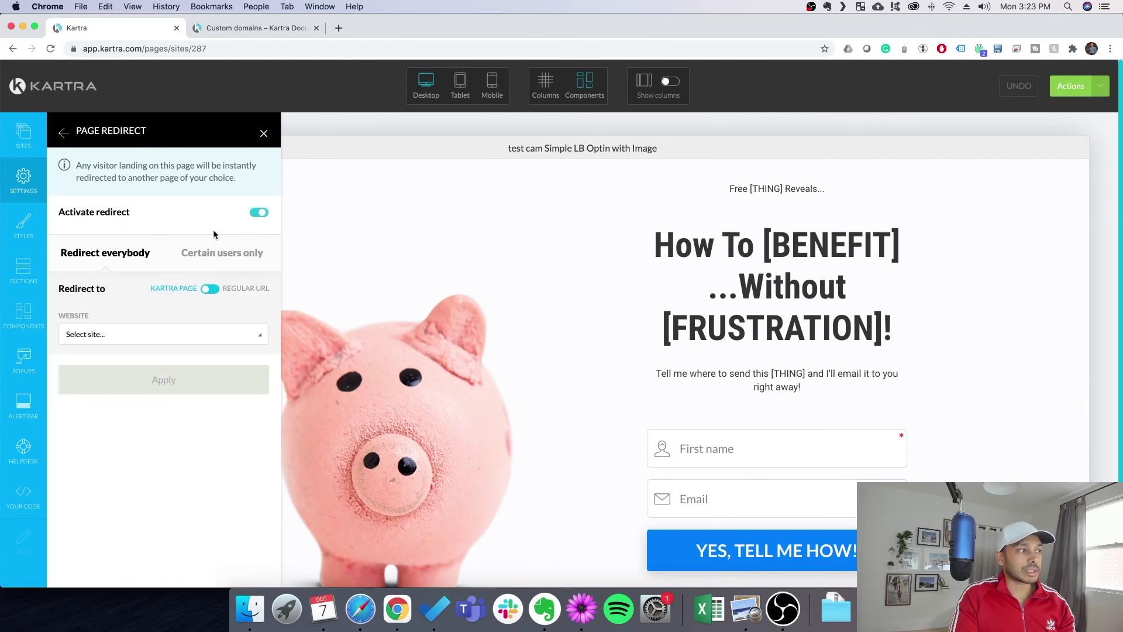
pyautogui.click(113, 335)
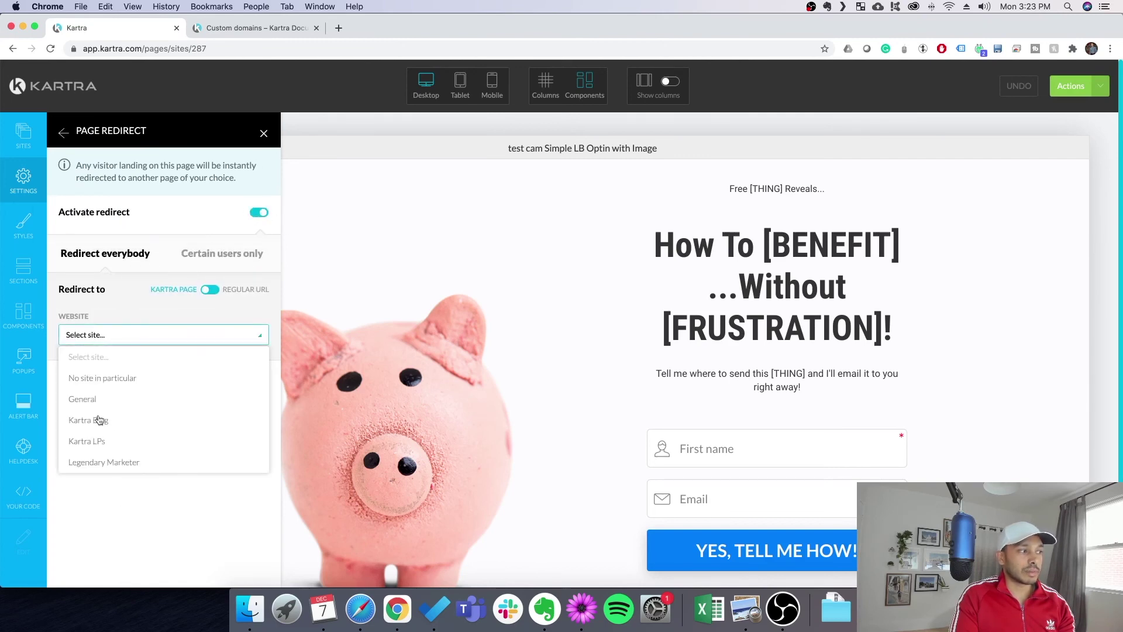
pyautogui.click(173, 526)
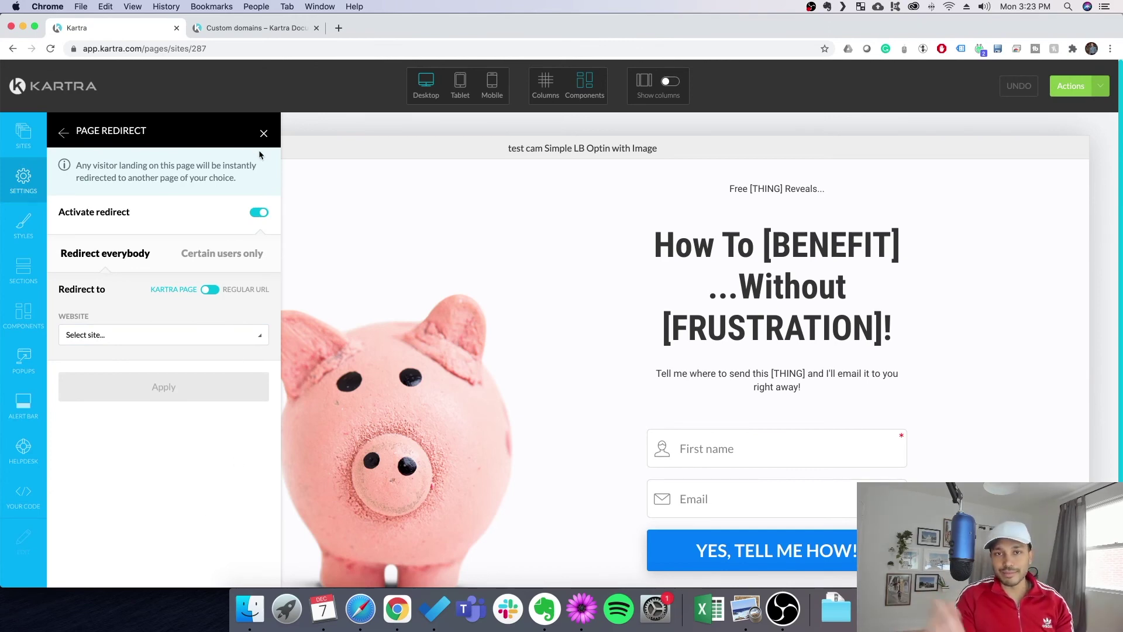
# Leave the page builder for the Kartra dashboard via the logo.
pyautogui.click(51, 89)
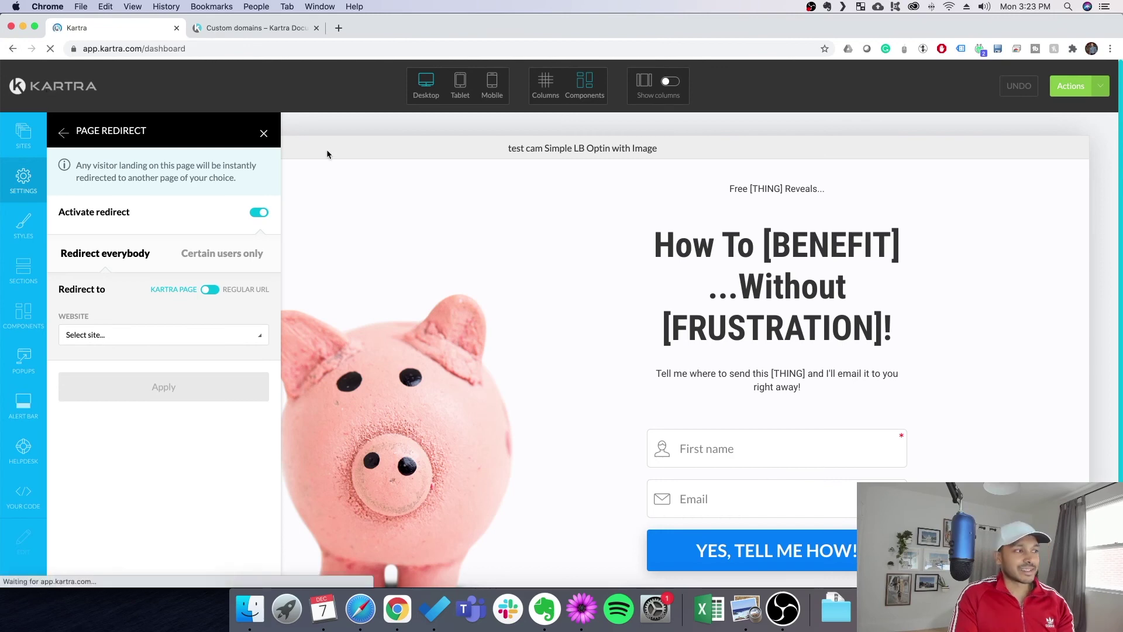